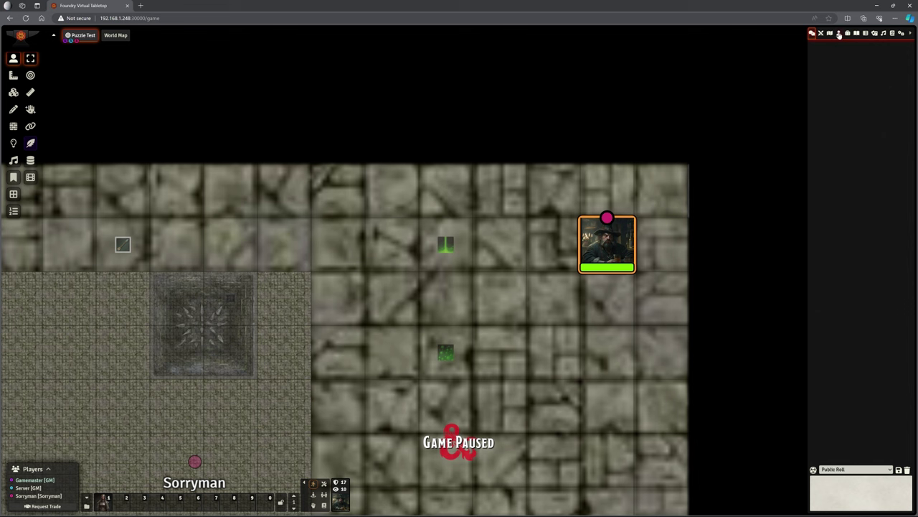
- Show the Actors directory with its Prefabs folder listing Ochre Jelly and a Dwarf Rogue
left_click(839, 33)
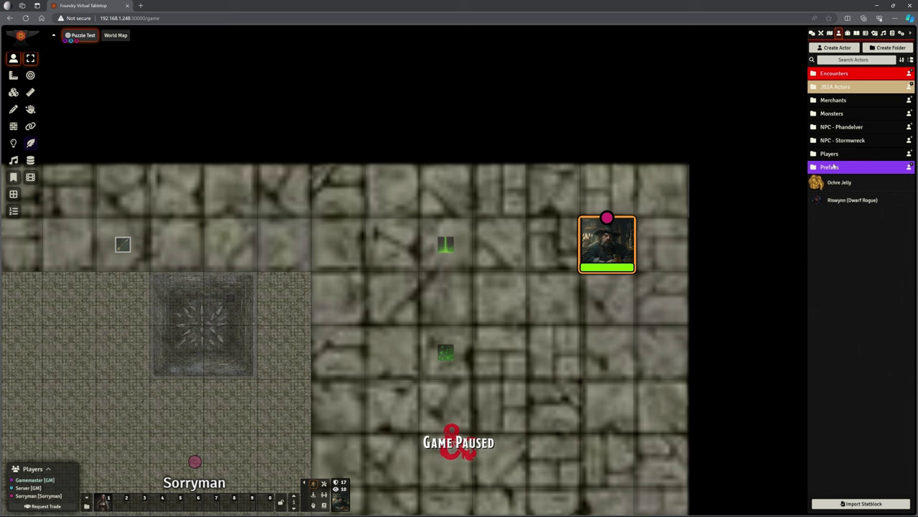
- Expand the Prefabs folder, drop a Pit Trap prefab on the map, and delete both pit trap tiles
left_click(832, 167)
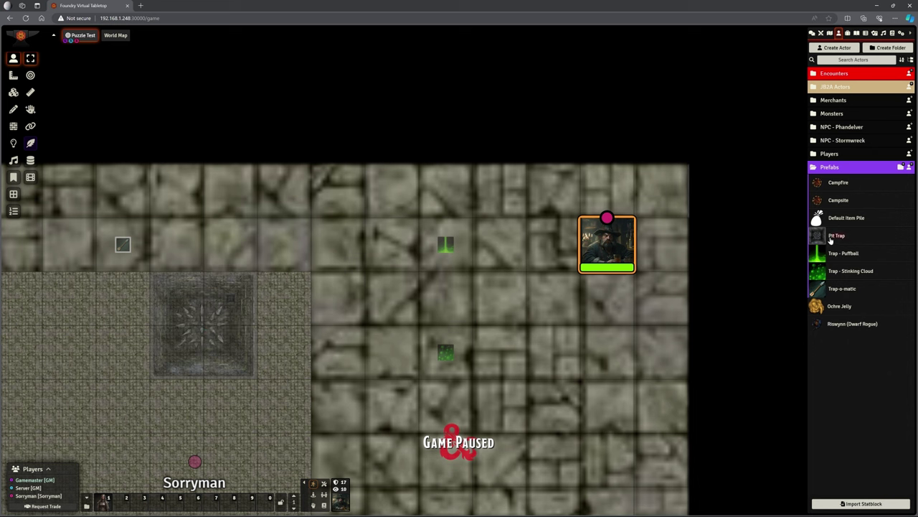
left_click_drag(835, 236, 229, 191)
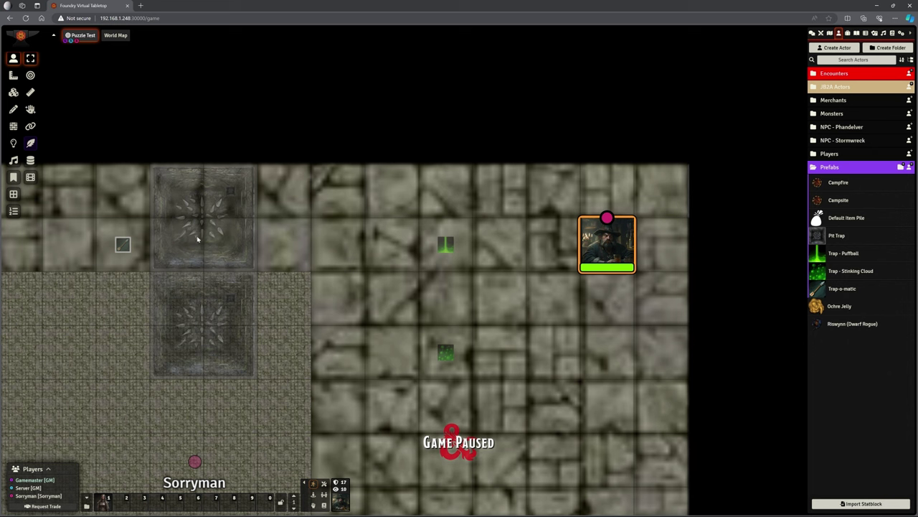
left_click(227, 192)
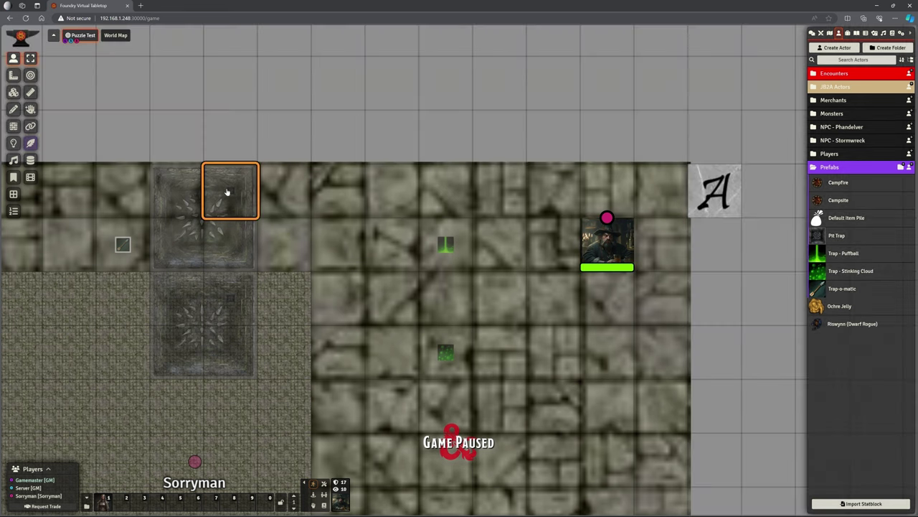
key("Delete")
left_click(236, 293)
key("Delete")
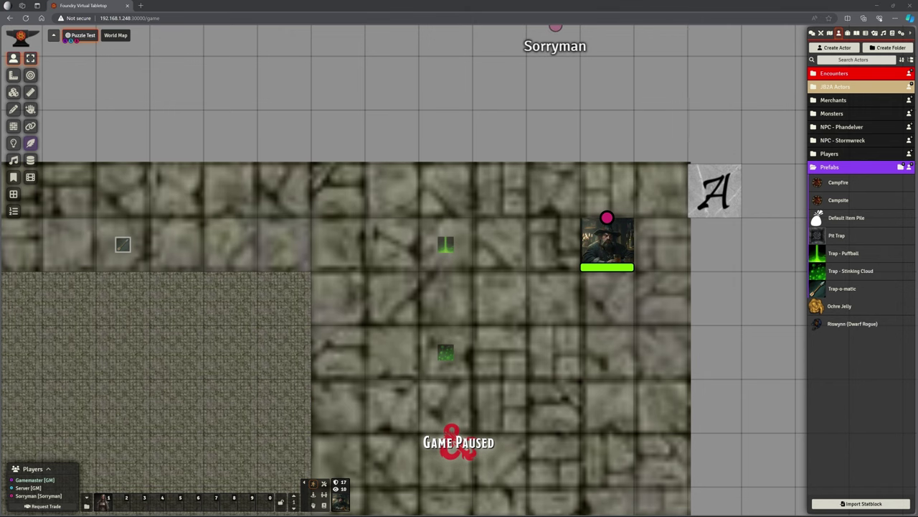
- Maximize the player's window, unpause the game from the GM window, and move the token one square left
left_click_drag(917, 66, 410, 64)
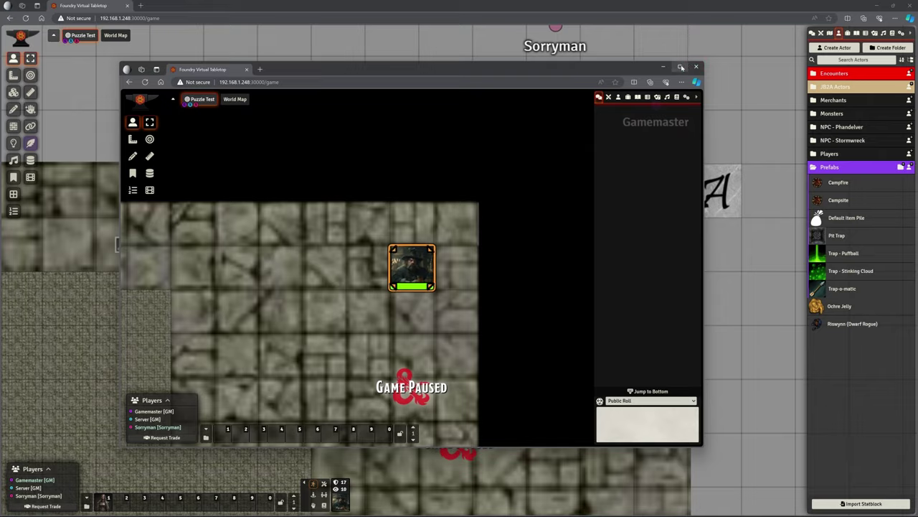
left_click(678, 63)
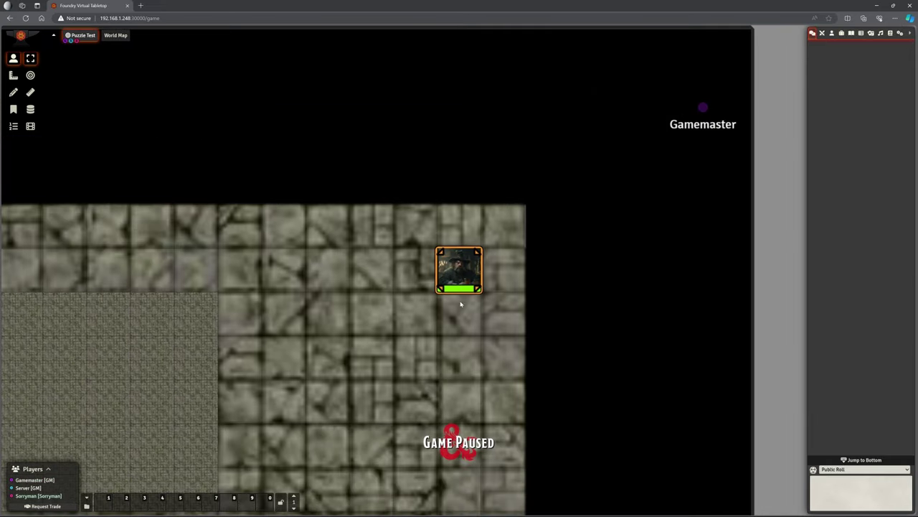
key("Down")
key("Down")
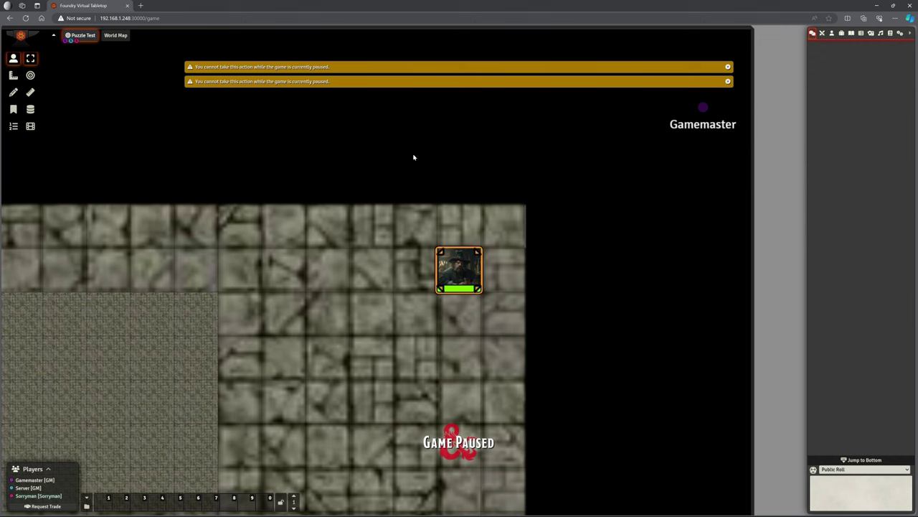
left_click_drag(405, 6, 712, 63)
key("space")
left_click(710, 61)
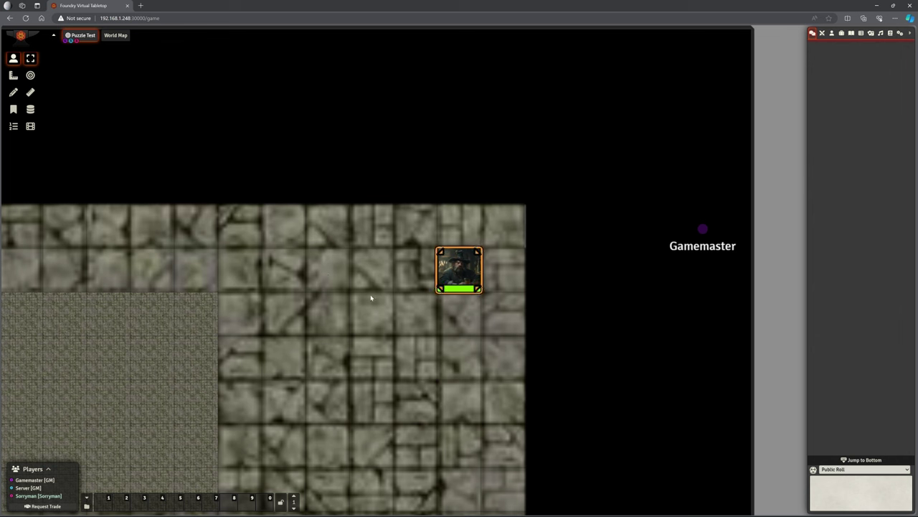
key("Left")
key("Left")
key("Left")
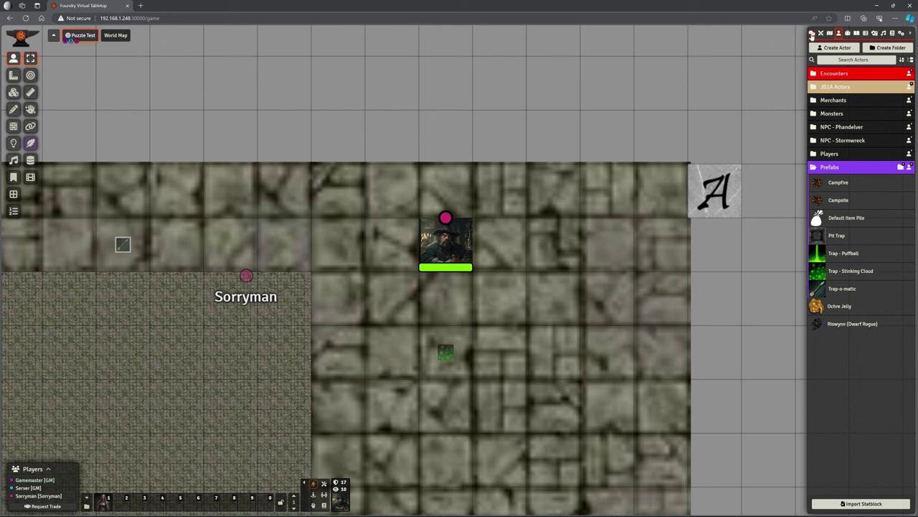
- Show the chat log, then in the player's maximized window step the token off and back onto the Puffball trap
left_click(813, 34)
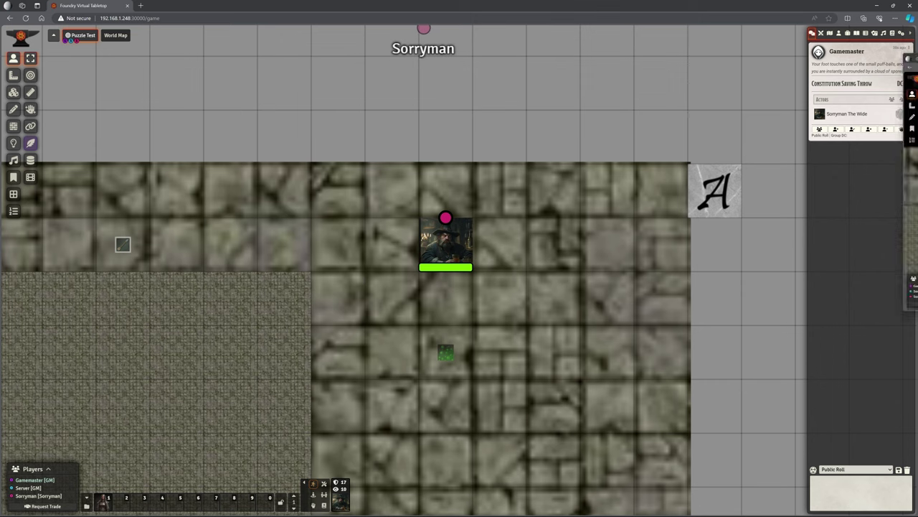
key("alt+Tab")
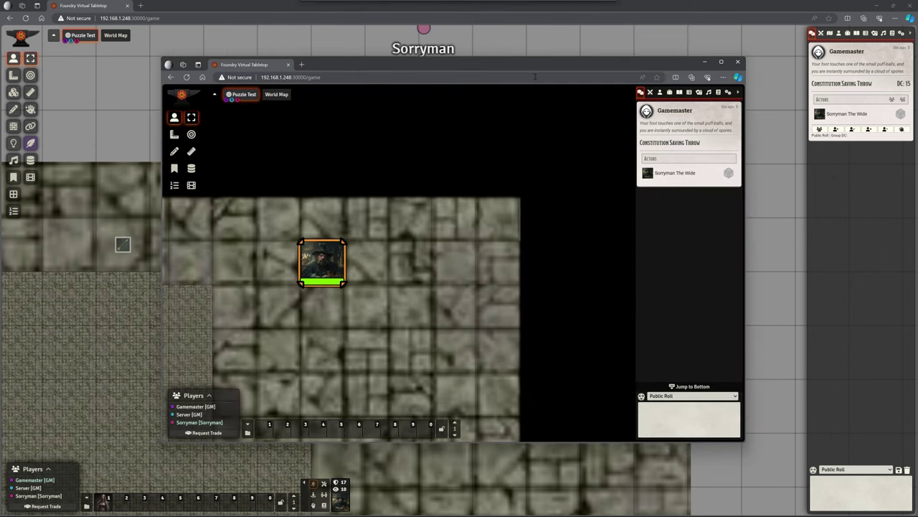
left_click(721, 62)
key("Right")
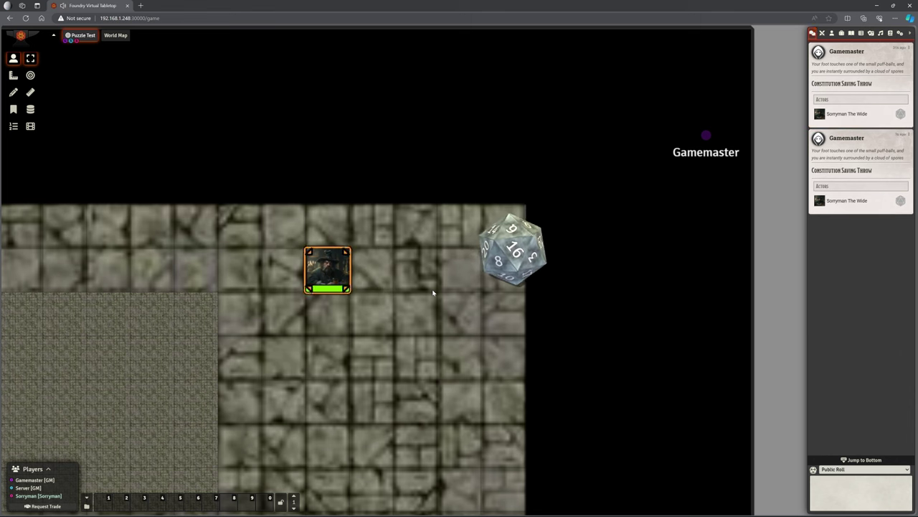
key("Left")
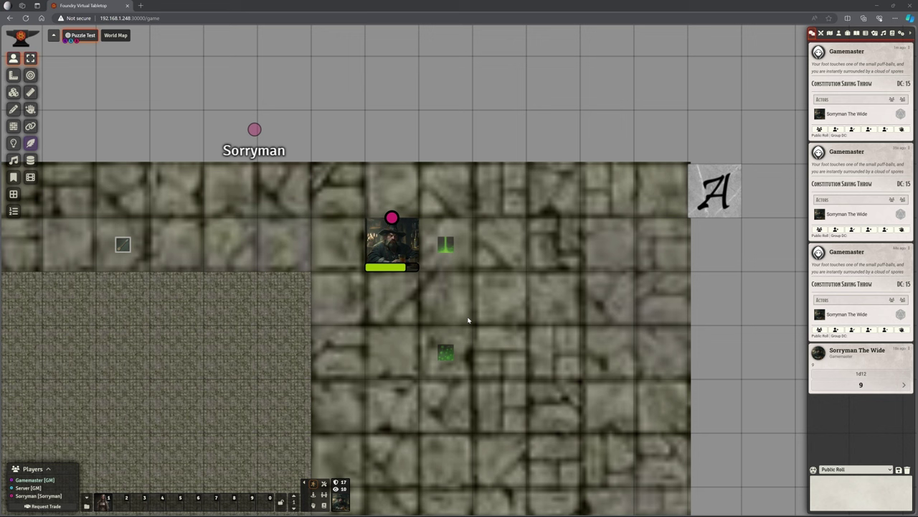
- Walk the selected token back and forth over the Puffball trap until it is Wounded, then step it away
left_click(390, 255)
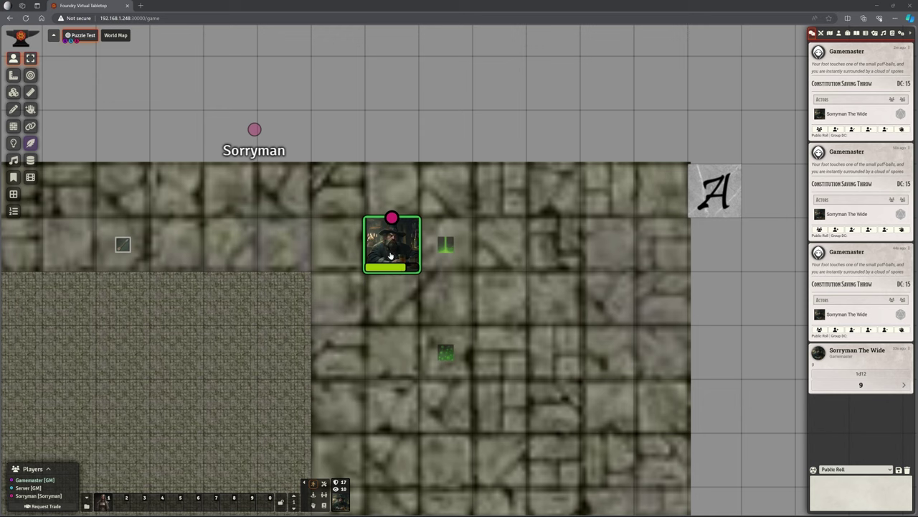
key("Up")
key("Right")
key("Right")
key("Down")
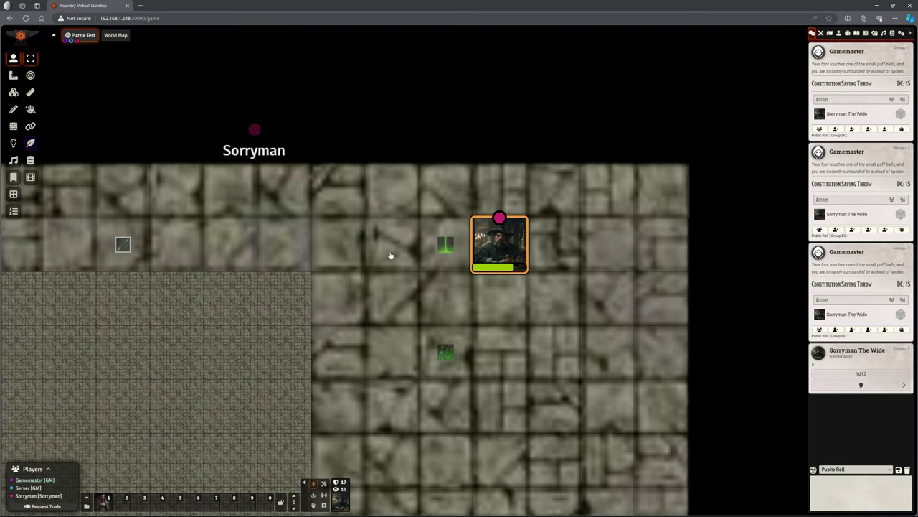
key("Left")
key("Right")
key("Left")
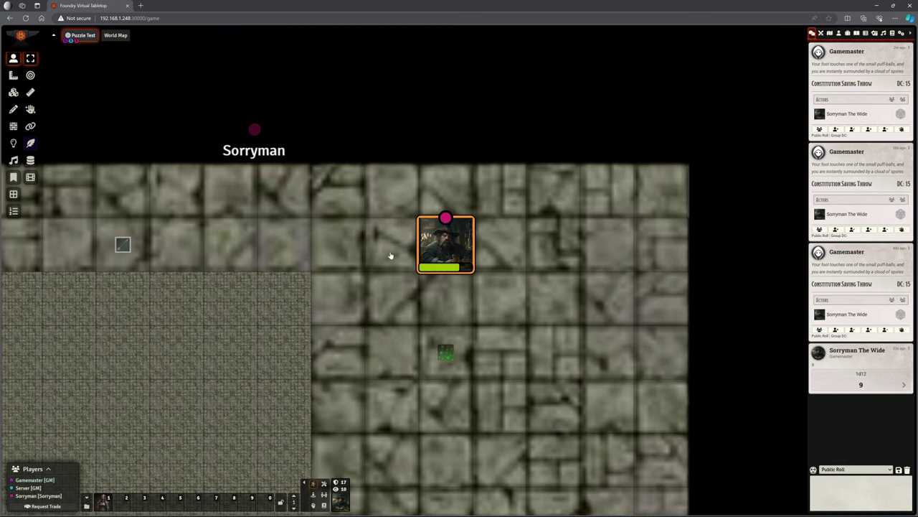
key("Right")
key("Left")
key("Right")
key("Left")
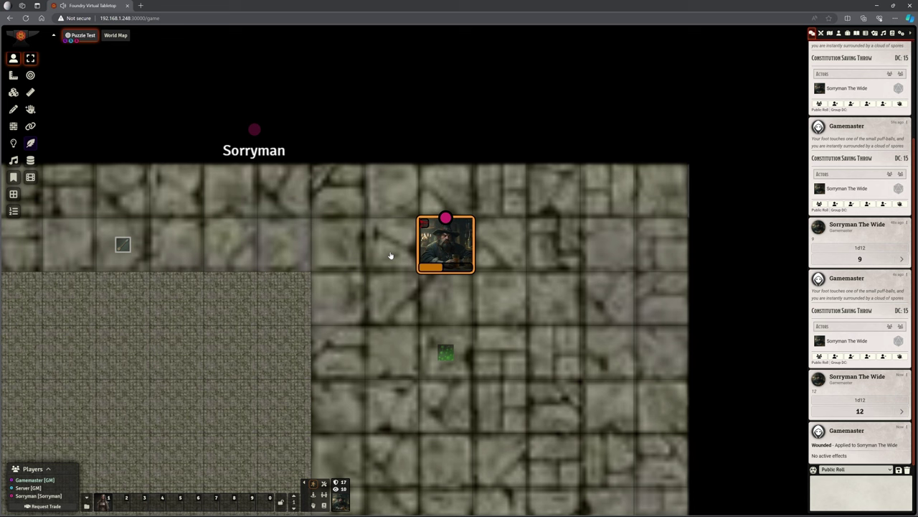
key("Right")
key("Right")
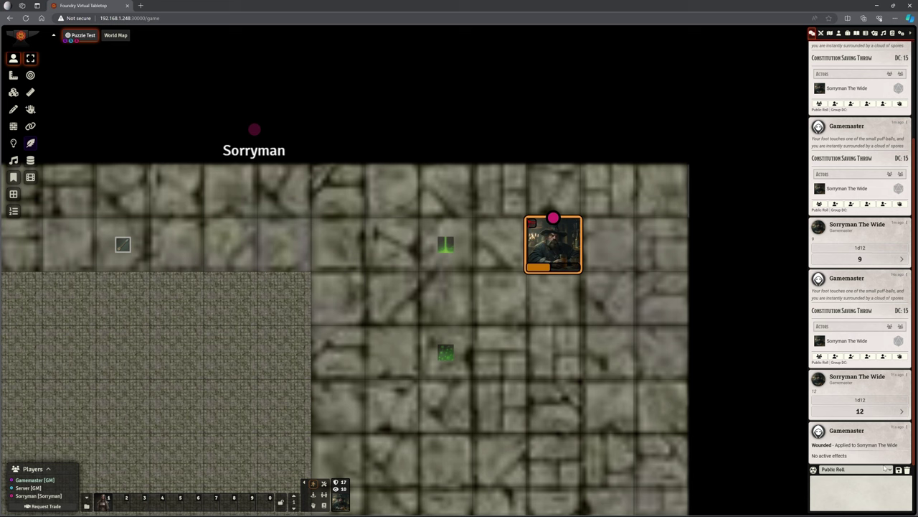
- Flush the chat log, return to Actors, move the token down toward the Stinking Cloud trap, and show the player window
left_click(907, 470)
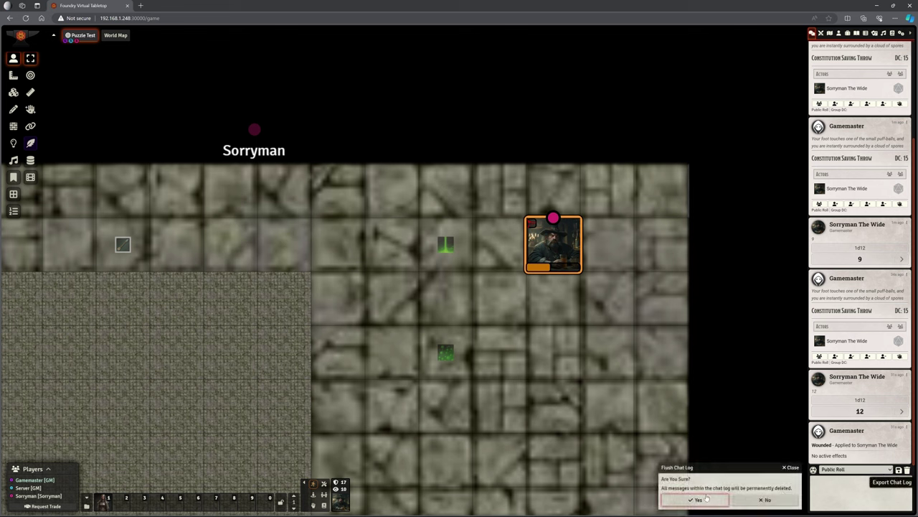
key("Return")
left_click(838, 34)
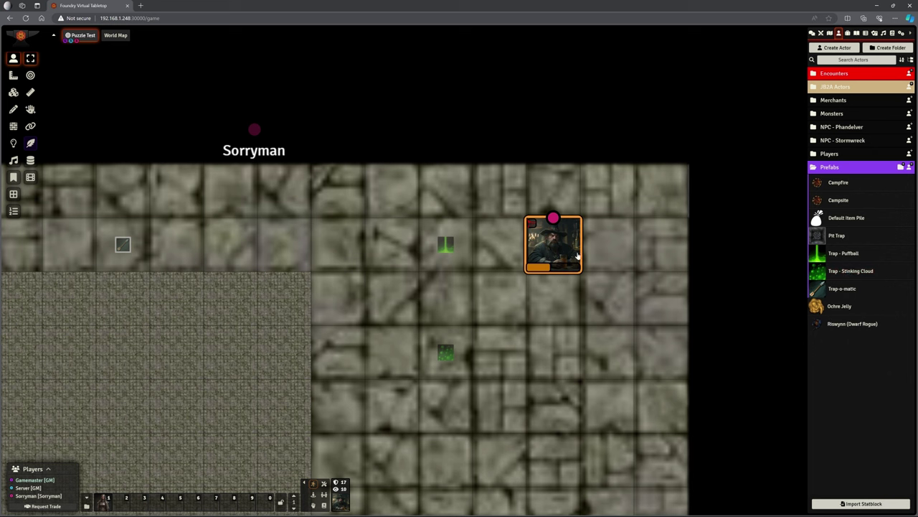
key("Down")
key("Down")
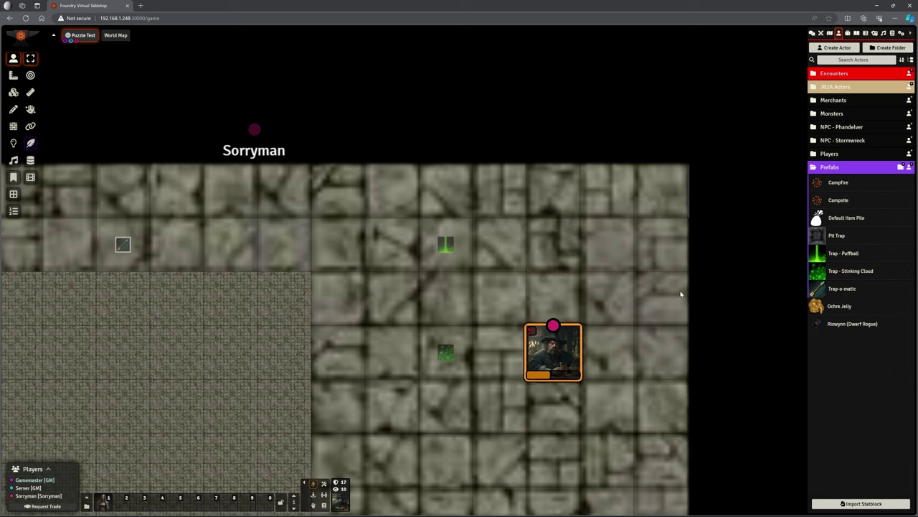
key("alt+Tab")
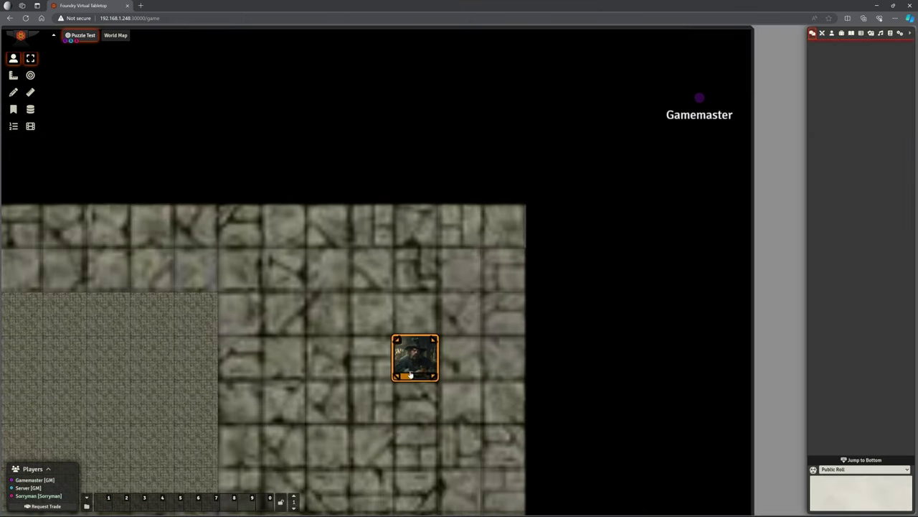
- Step the token onto the Stinking Cloud trap, dismiss the DC 11 save dialog, and return to the GM chat log
key("Left")
key("Left")
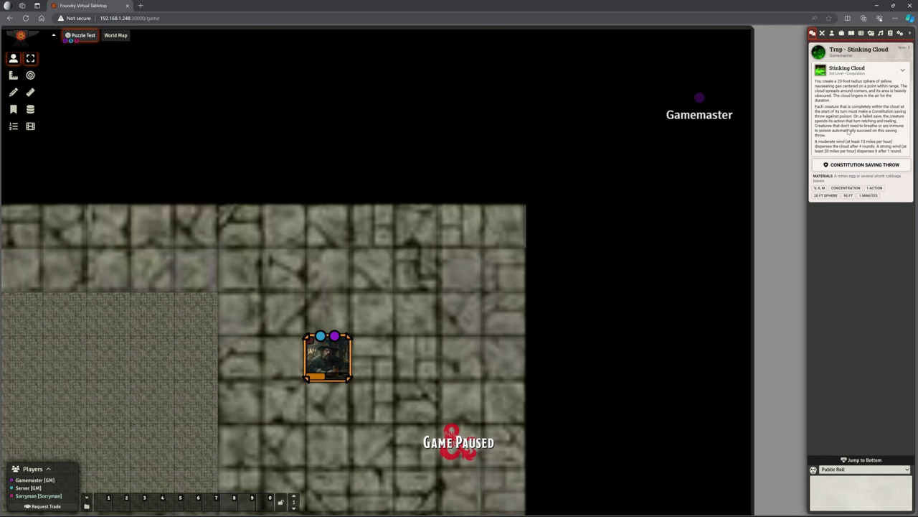
left_click(851, 169)
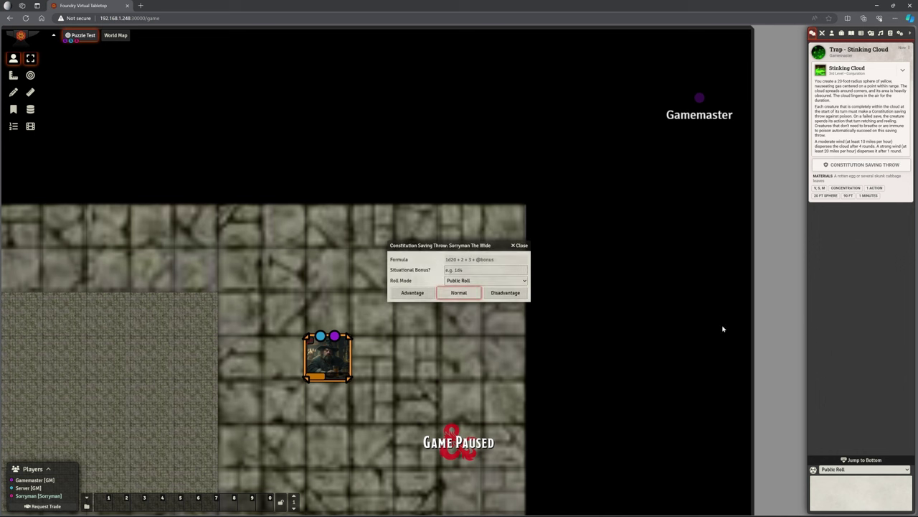
left_click(519, 245)
left_click_drag(520, 7, 520, 24)
left_click(768, 20)
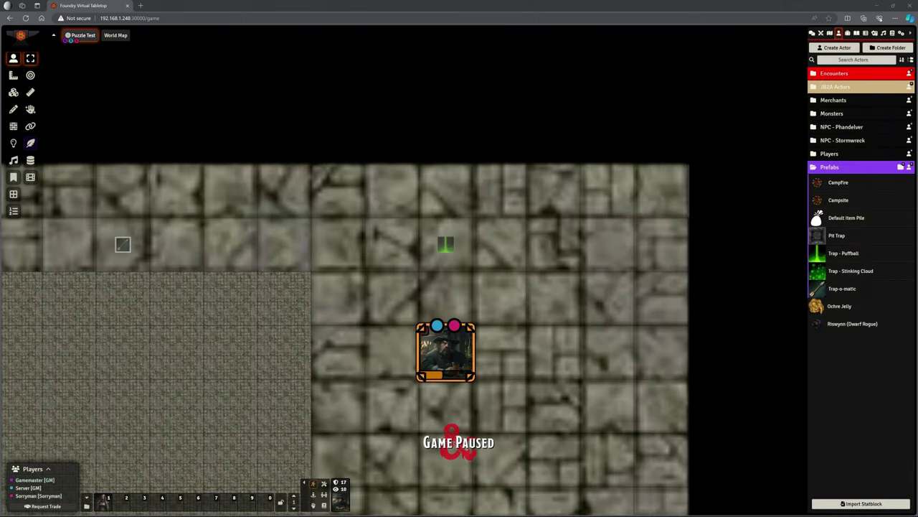
left_click(812, 34)
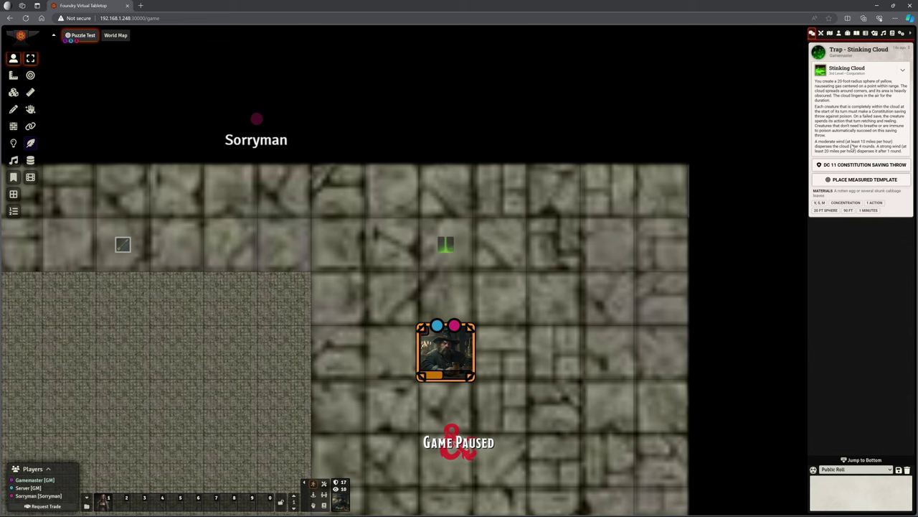
- Place the Stinking Cloud's 20ft circle centred on the token, then bring the player's window alongside
left_click(853, 180)
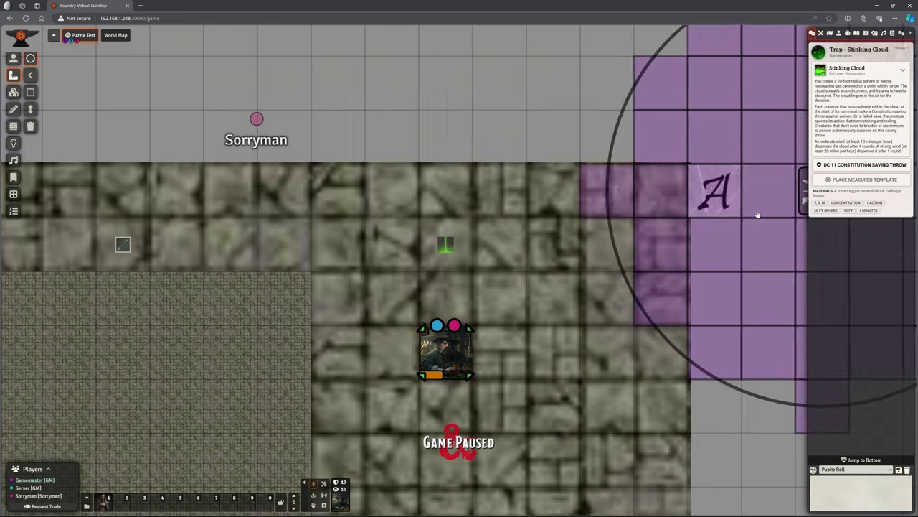
left_click(444, 351)
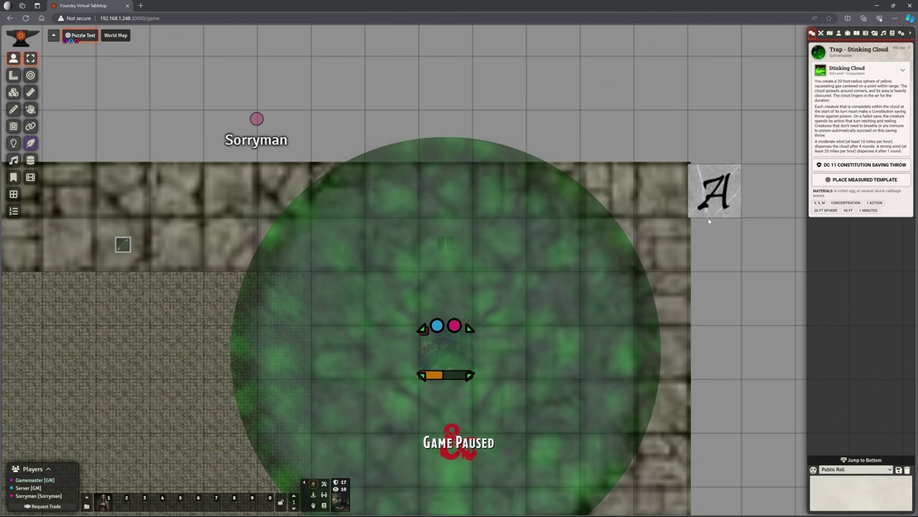
key("alt+Tab")
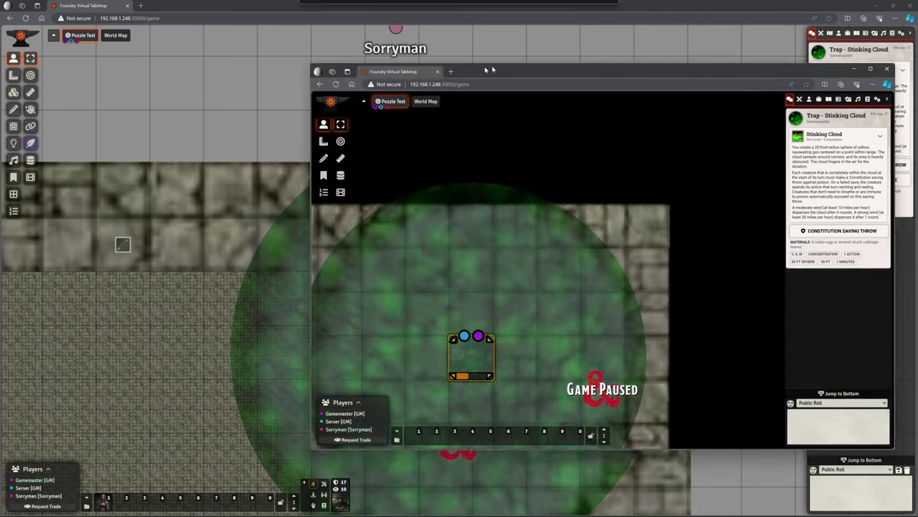
left_click_drag(484, 66, 314, 50)
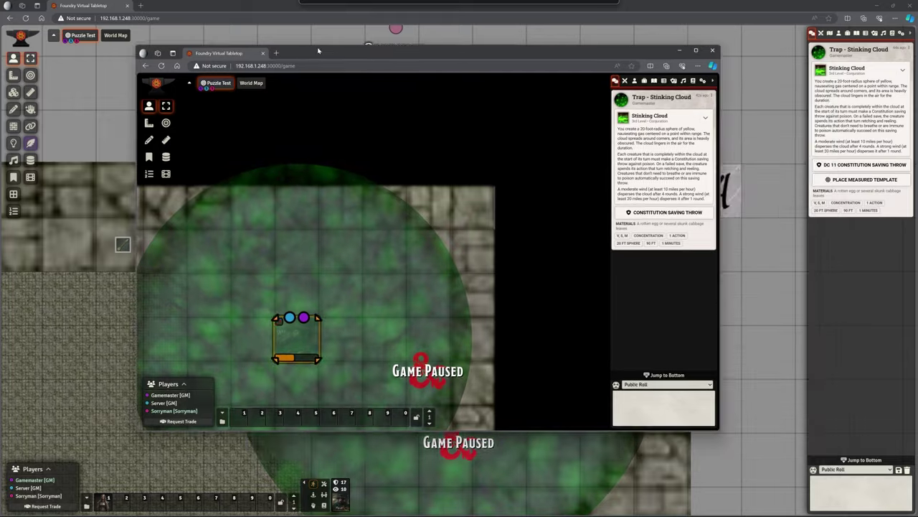
- In the maximized player window, roll a Normal Constitution save against Stinking Cloud, scoring 21
left_click(696, 49)
left_click(843, 165)
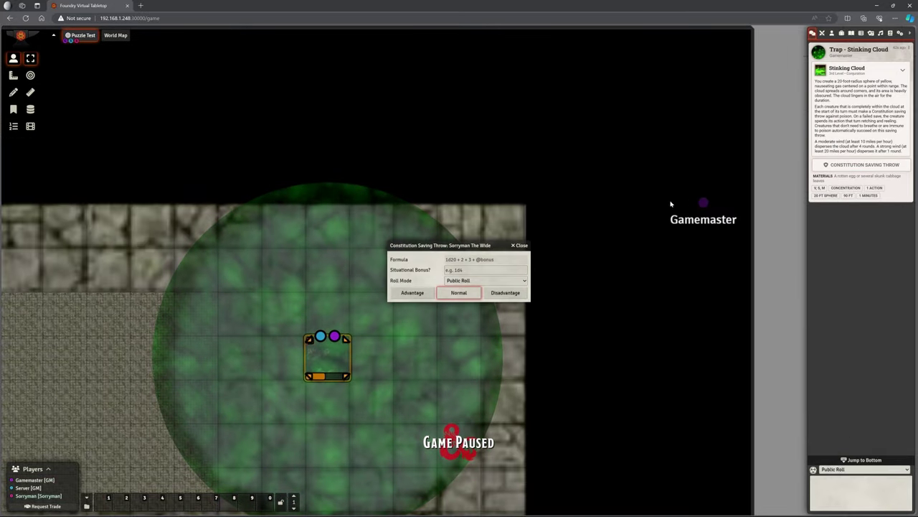
left_click(458, 292)
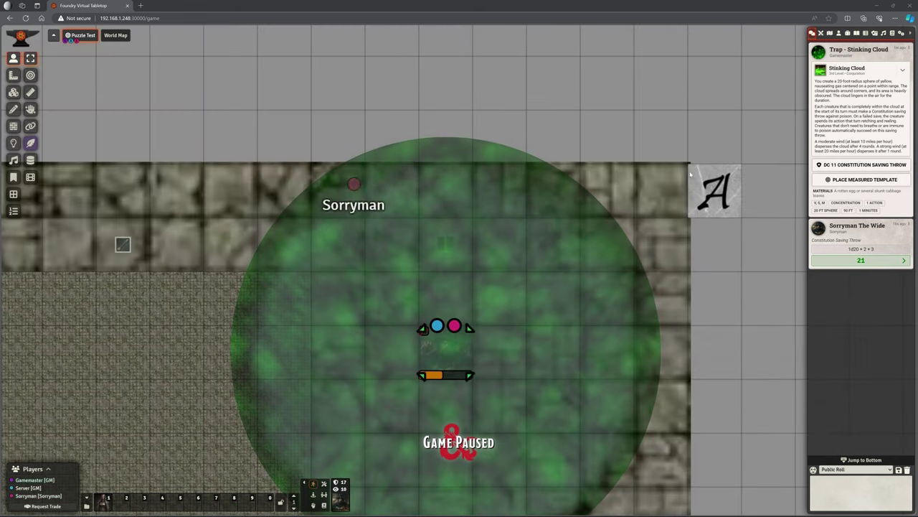
- Remove the Stinking Cloud template, walk the token up and right, and flush the chat log
left_click(13, 74)
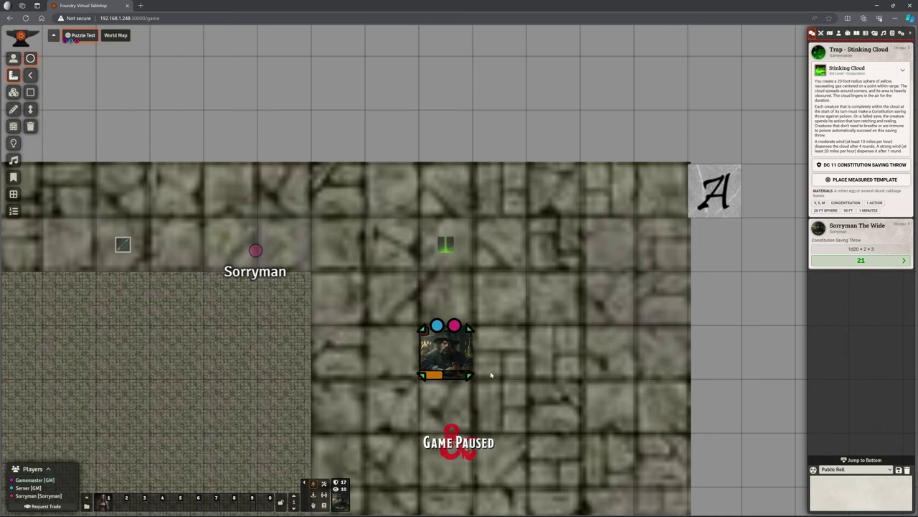
left_click(445, 350)
key("Right")
key("Right")
key("Up")
key("Up")
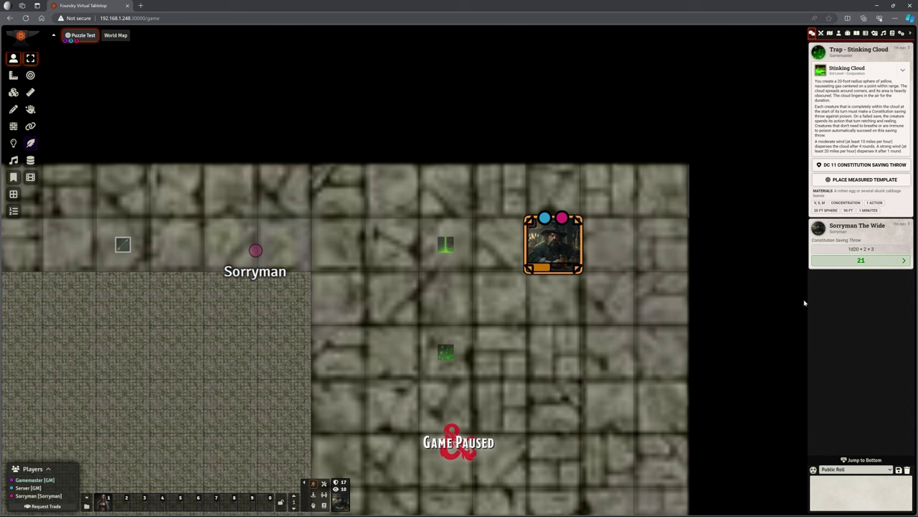
left_click(907, 469)
left_click(714, 500)
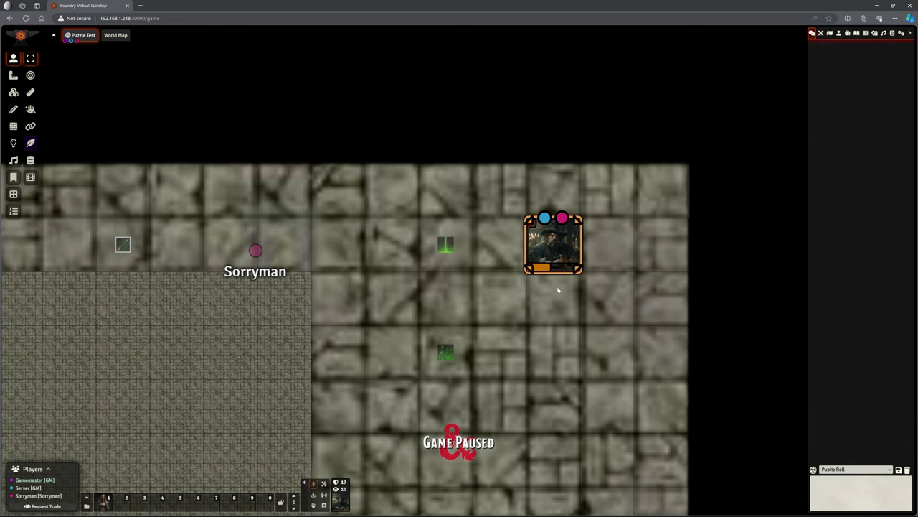
key("Right")
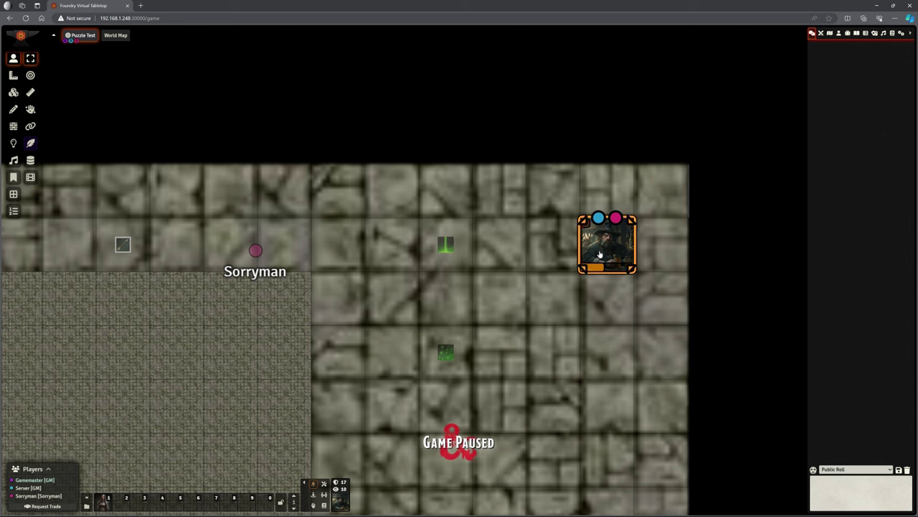
- From the Actors Prefabs folder, drag an actor onto the map and open the Trap - Puffball sheet (CR 1, 10 HP, AC 10)
left_click(839, 35)
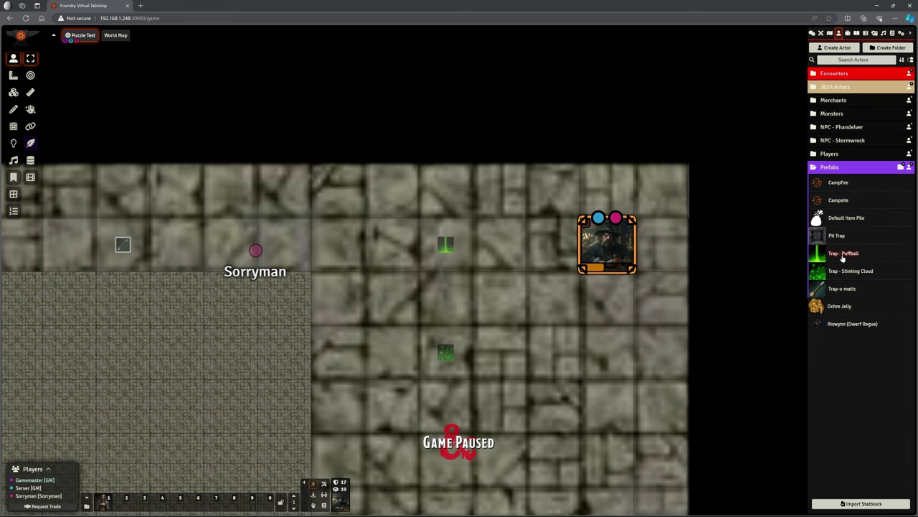
left_click_drag(843, 260, 228, 355)
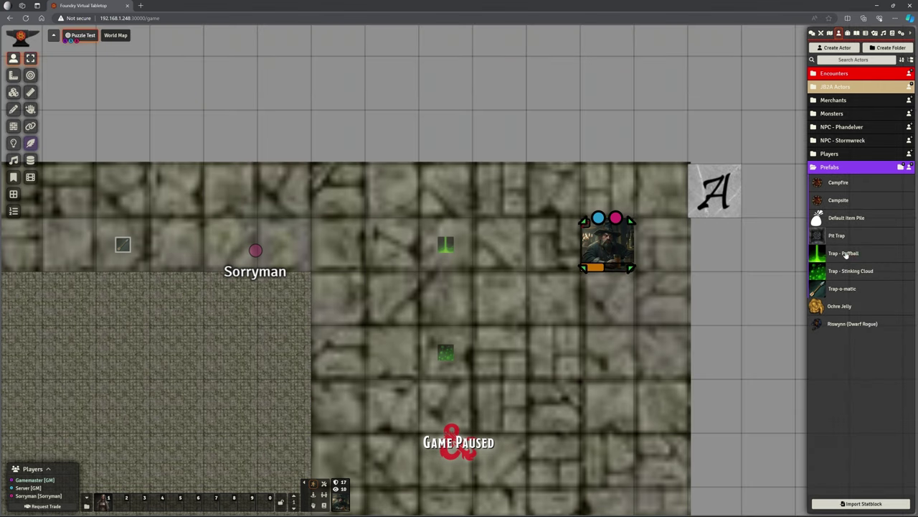
left_click(845, 254)
- Look over the Trap - Puffball's Features and Spellbook tabs, then close its sheet
left_click_drag(416, 158, 334, 71)
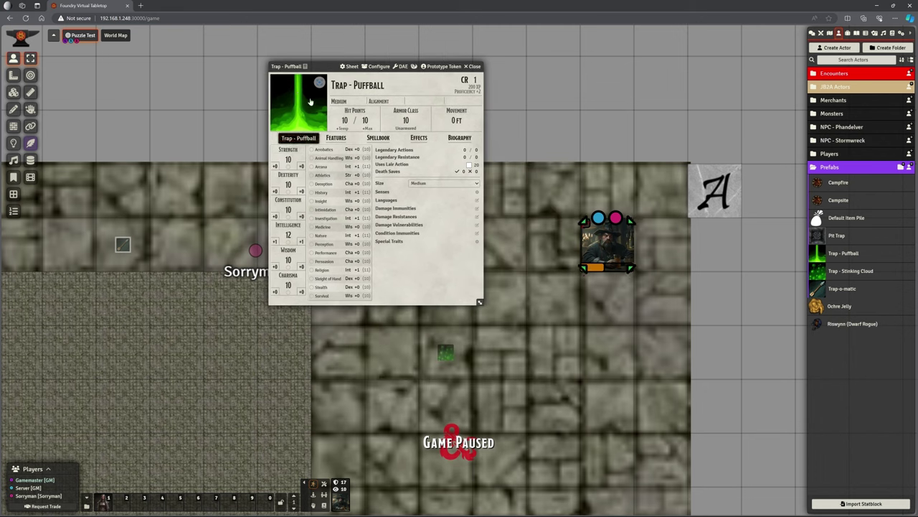
left_click(335, 138)
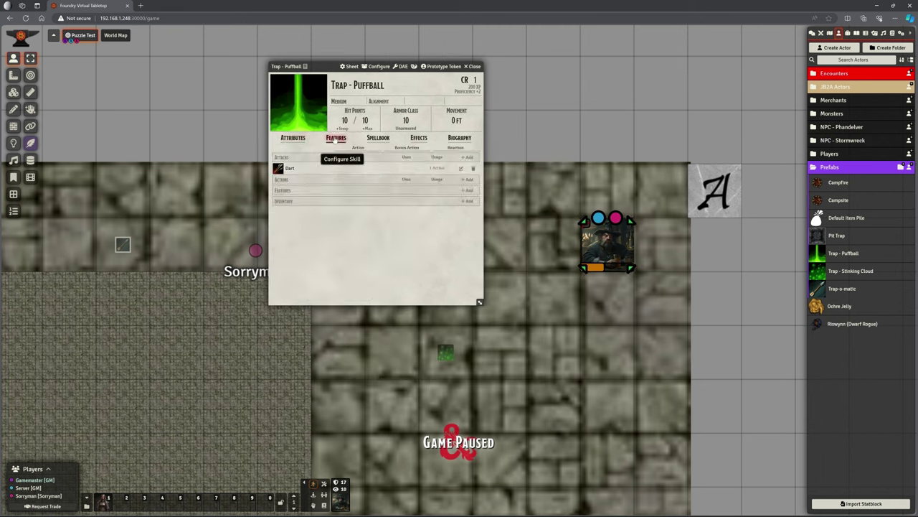
left_click(378, 137)
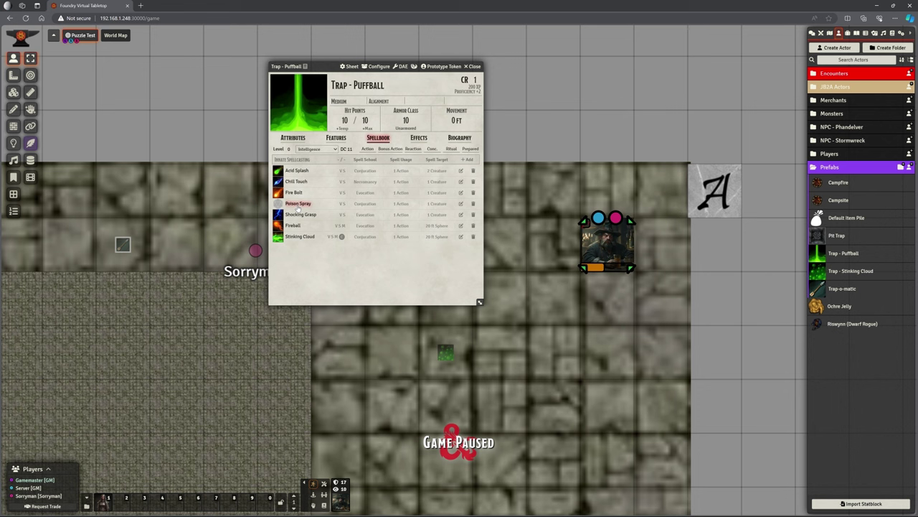
left_click(474, 67)
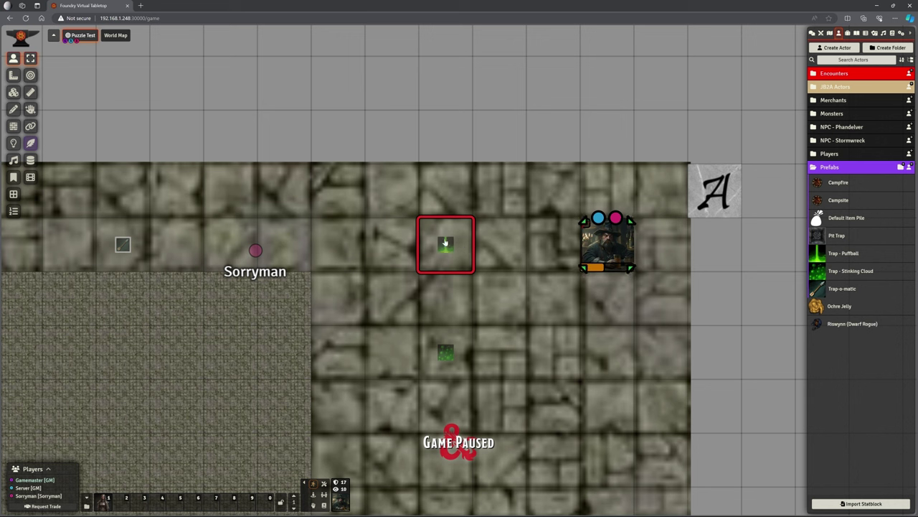
- Activate Tile Controls on the Puzzle Test map
left_click(13, 92)
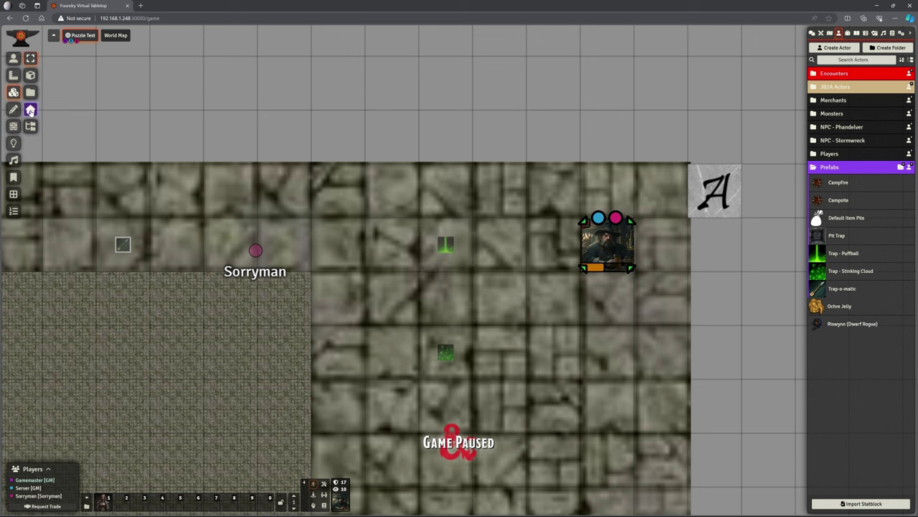
- Open the green spore tile's settings and confirm its JB2A smoke puff image, then return to token controls
double_click(396, 257)
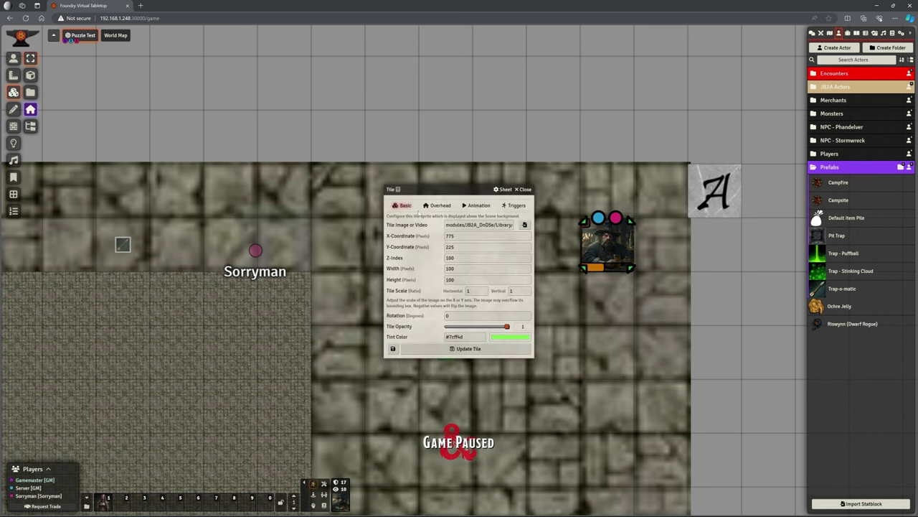
left_click_drag(430, 186, 589, 86)
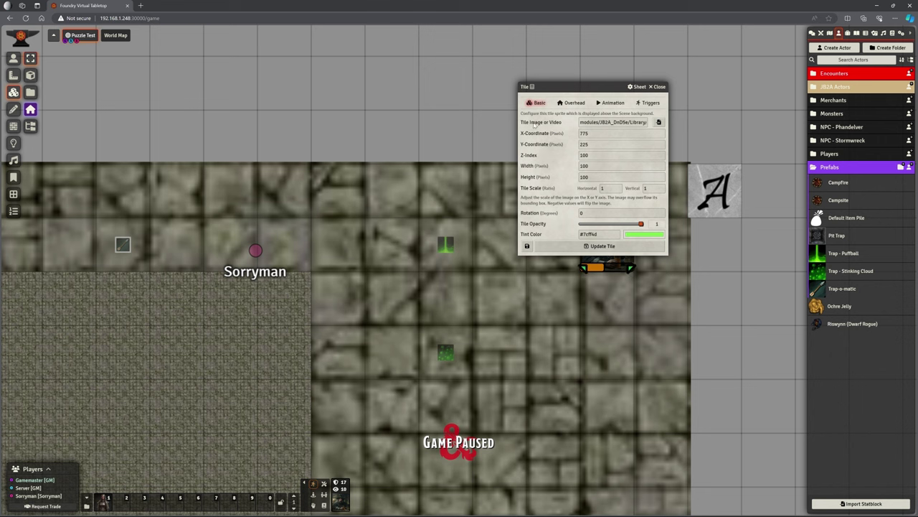
left_click(658, 122)
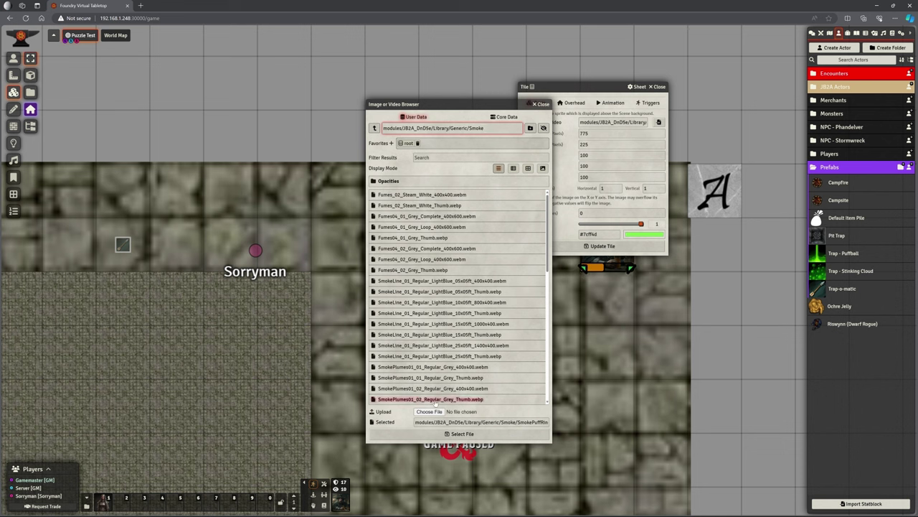
left_click(459, 433)
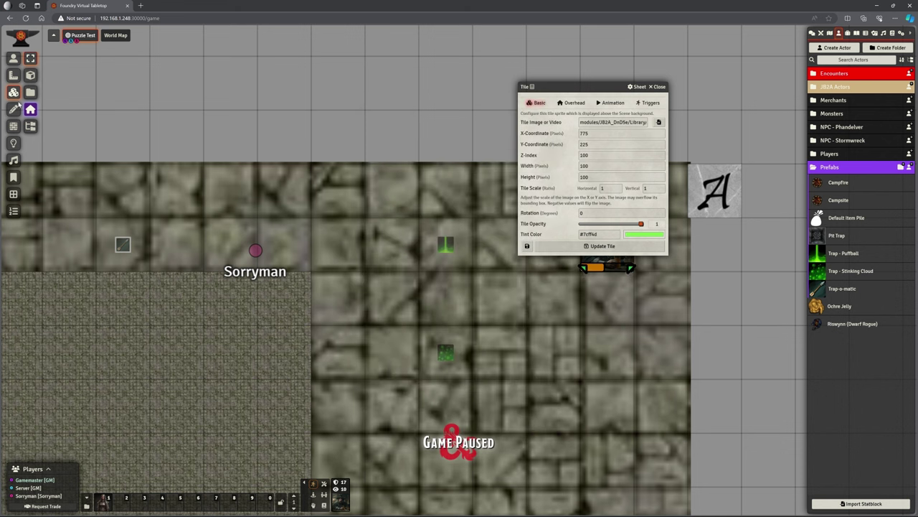
left_click(13, 58)
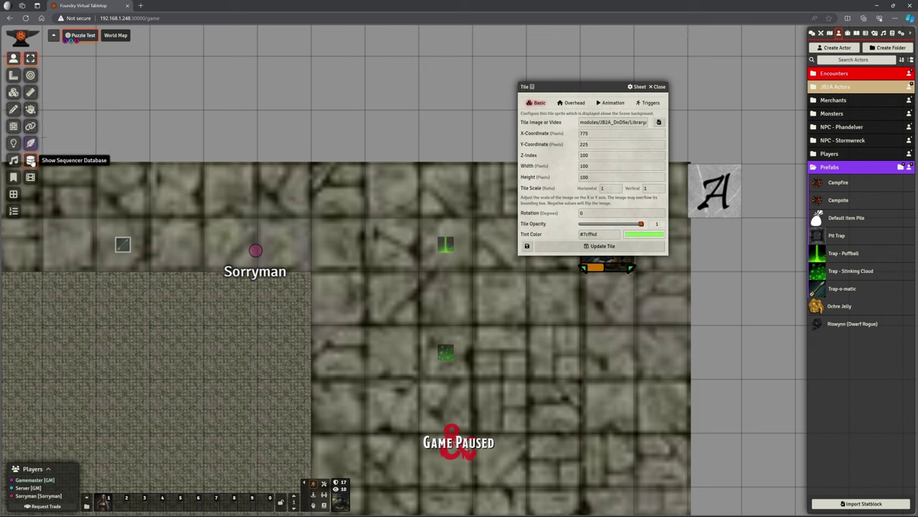
- Preview the jb2a bats 'complete' animation in the Sequencer Database, then reopen the tile image browser
left_click(30, 160)
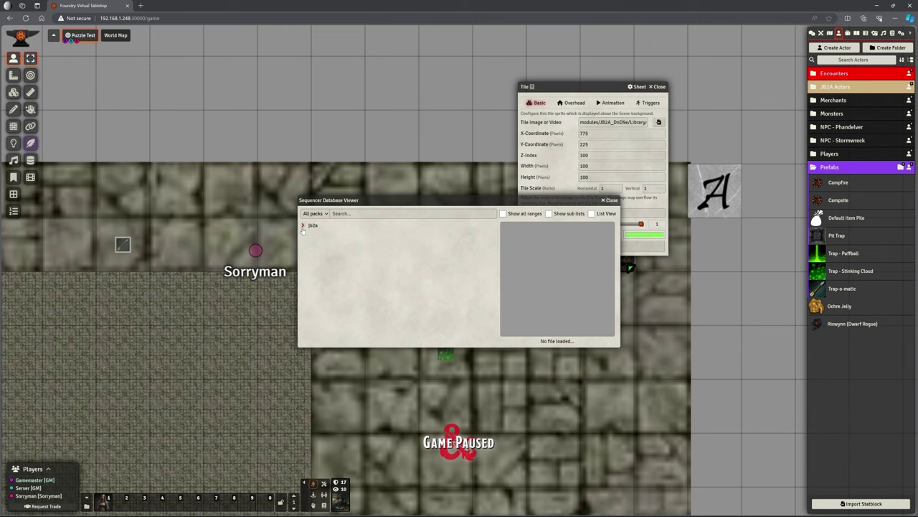
left_click(302, 226)
left_click_drag(359, 200, 192, 98)
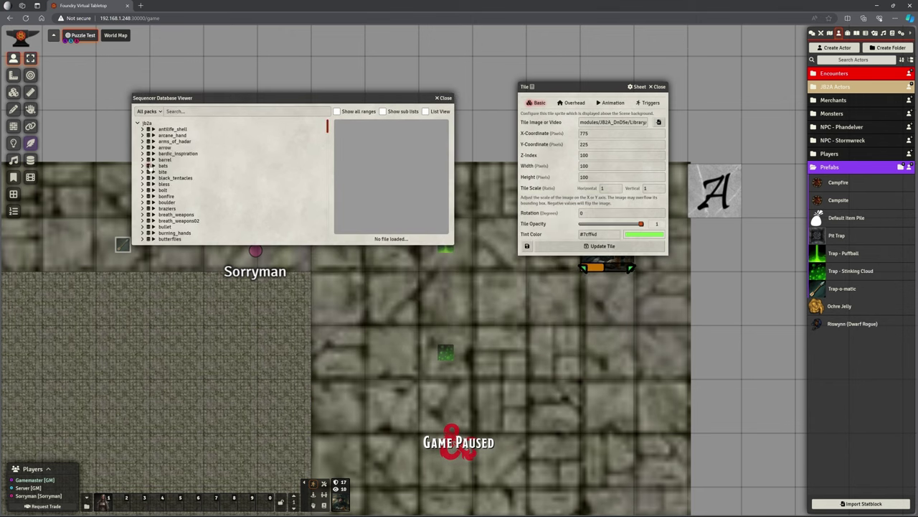
left_click(142, 166)
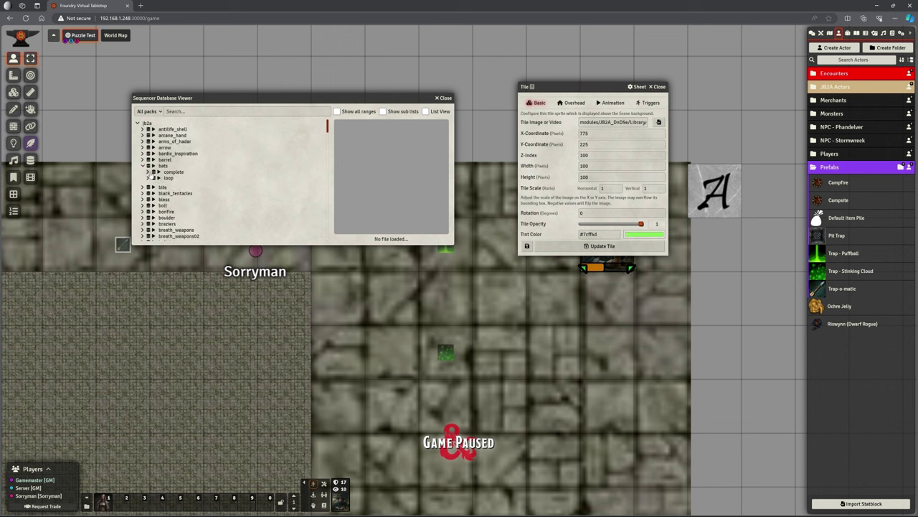
left_click(158, 172)
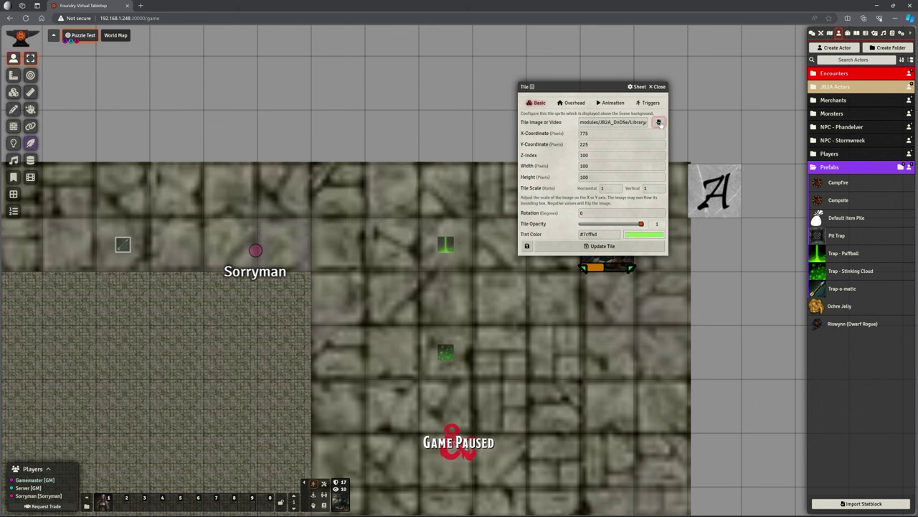
left_click(659, 123)
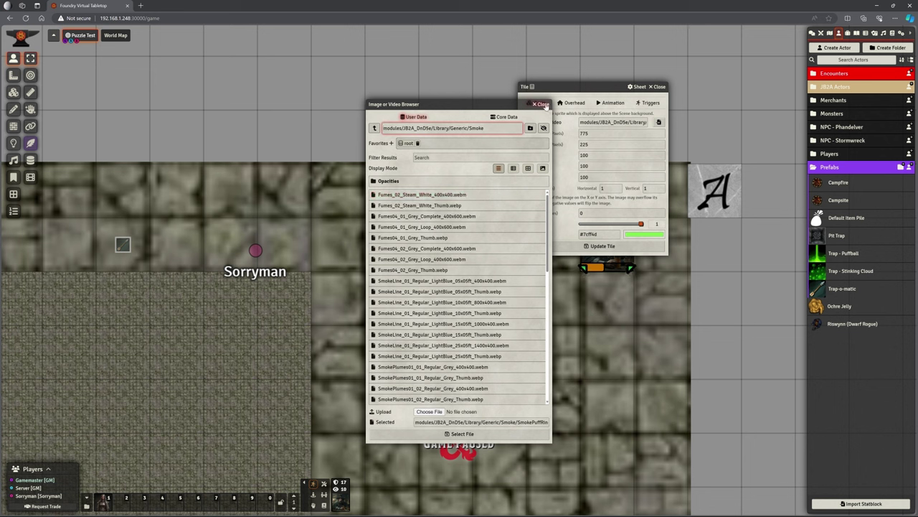
- Close the image browser and check the spore tile's overhead Fade (Entire Tile) occlusion at alpha 0.55
left_click(543, 105)
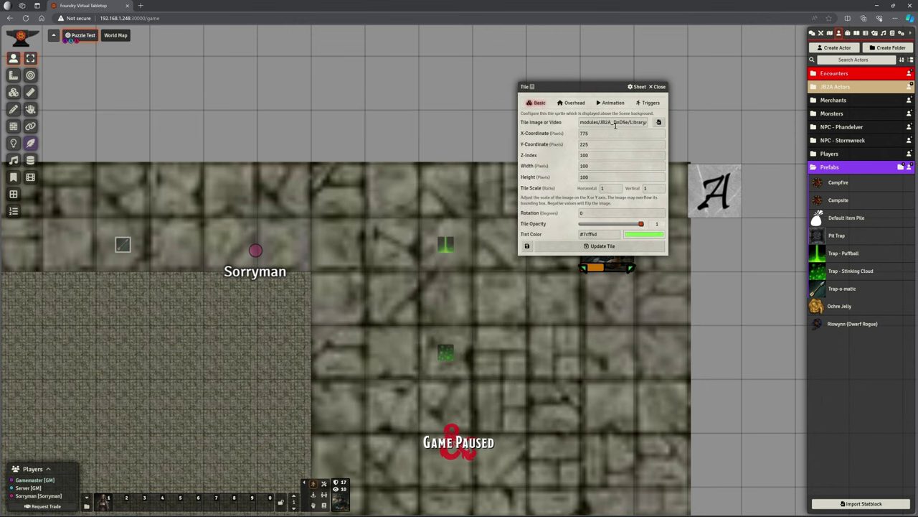
left_click_drag(594, 86, 614, 71)
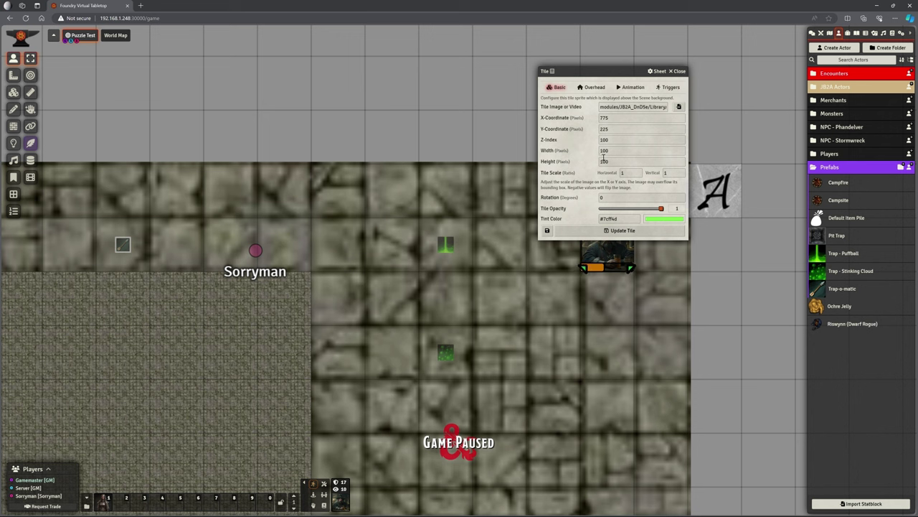
left_click(592, 87)
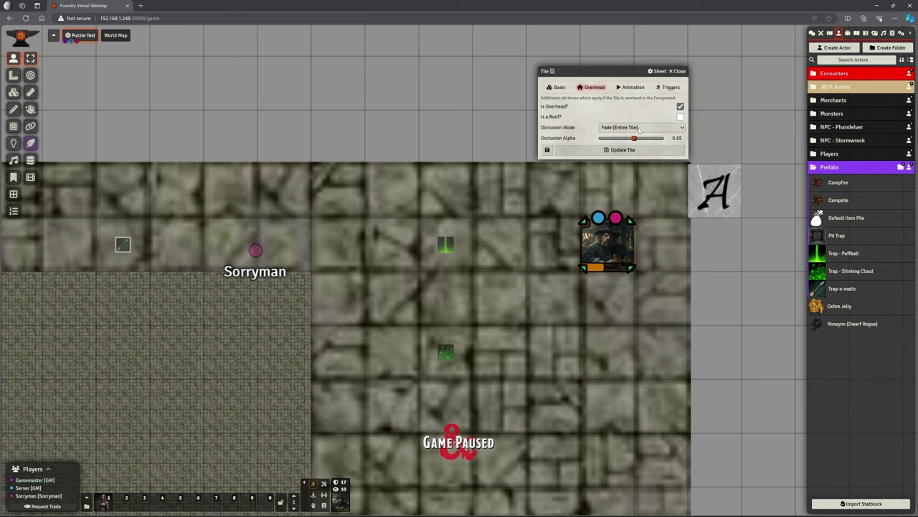
- Review the spore tile's Basic, Overhead, Animation and Triggers tabs, including its trigger actions
left_click(556, 87)
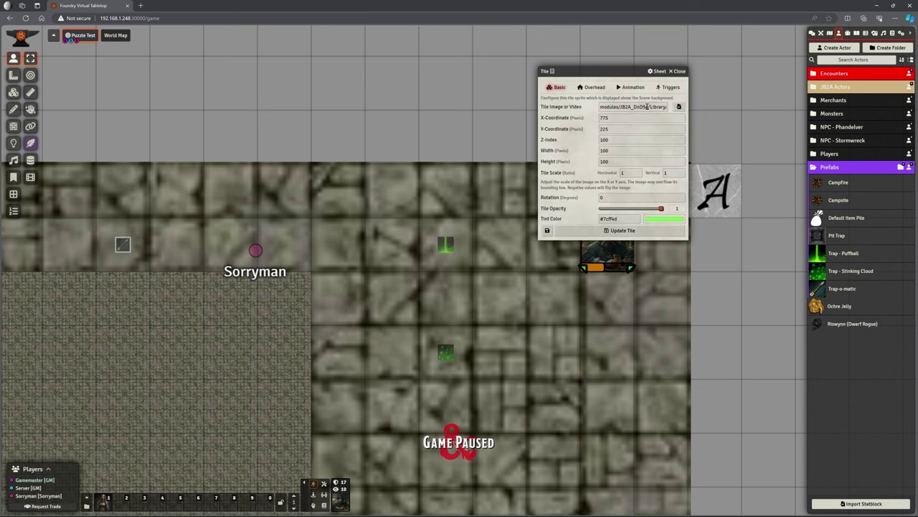
left_click(593, 87)
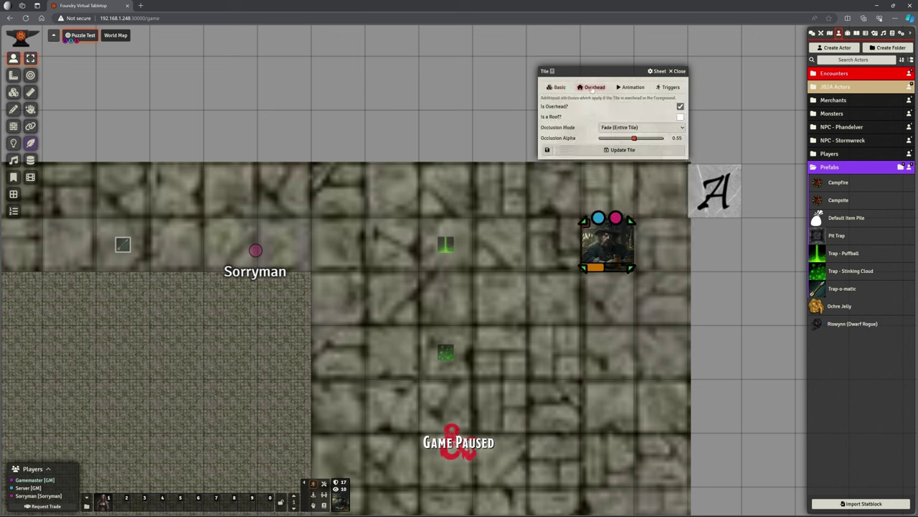
left_click(631, 87)
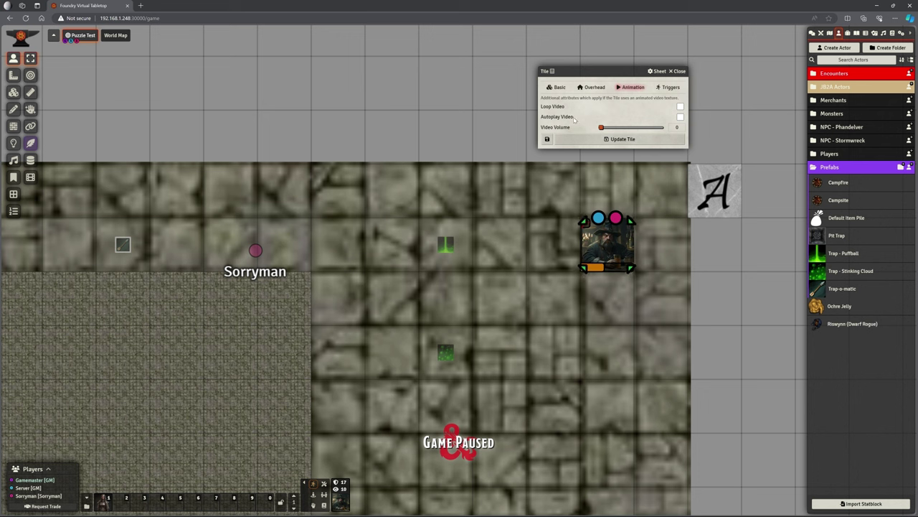
left_click(668, 87)
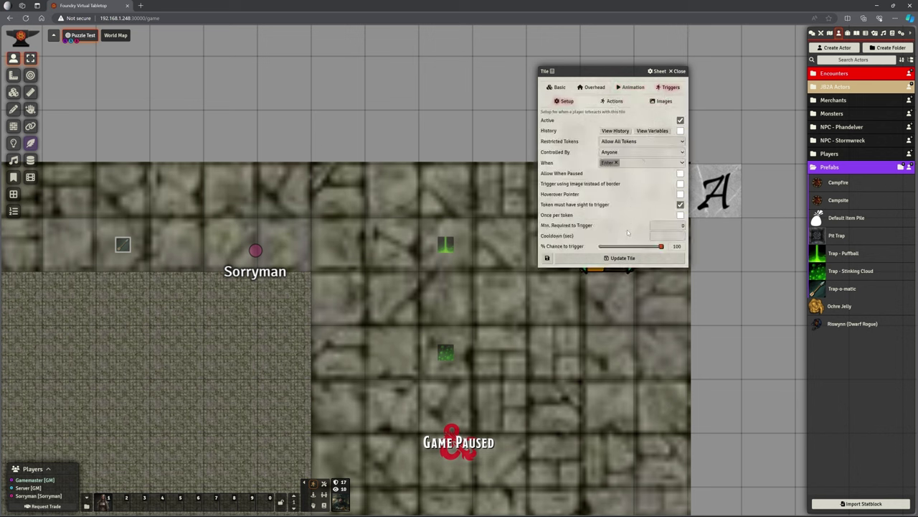
left_click(612, 101)
left_click(556, 101)
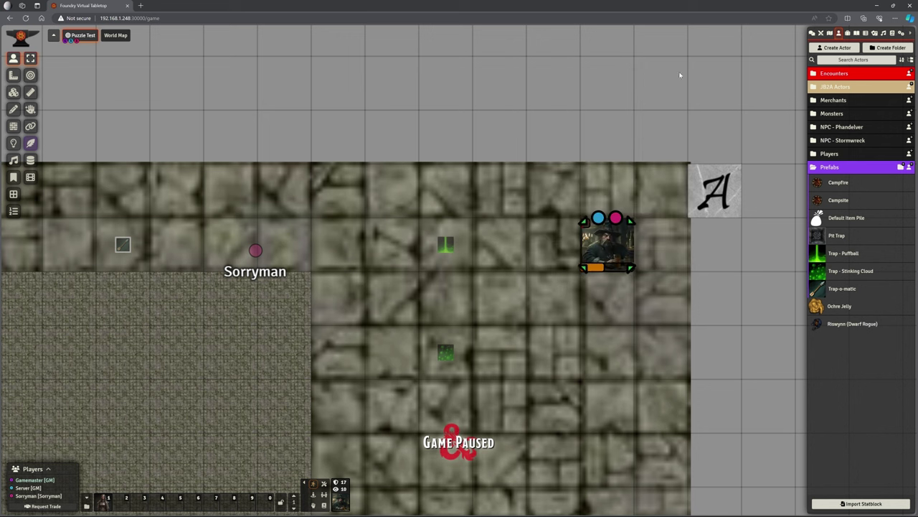
- Close the tile settings and switch to the Foreground Layer of Tile Controls
key("Escape")
left_click(13, 93)
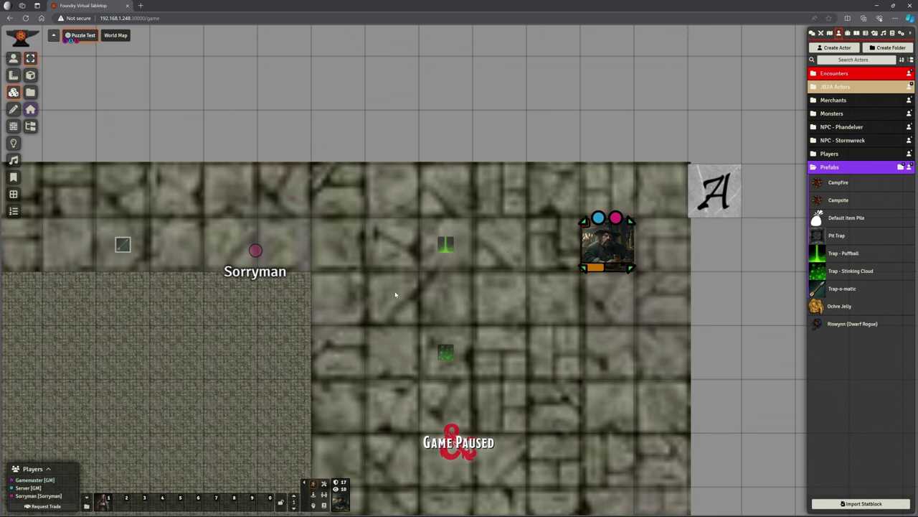
left_click(30, 109)
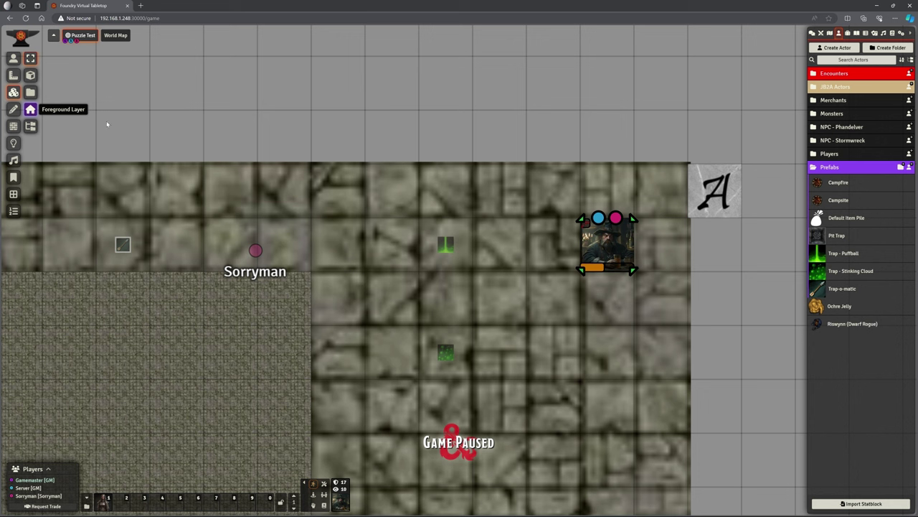
- Open the invisible acid-icon trap tile's settings (50×50 at X 800, Y 250) and move them aside
double_click(398, 221)
left_click(675, 71)
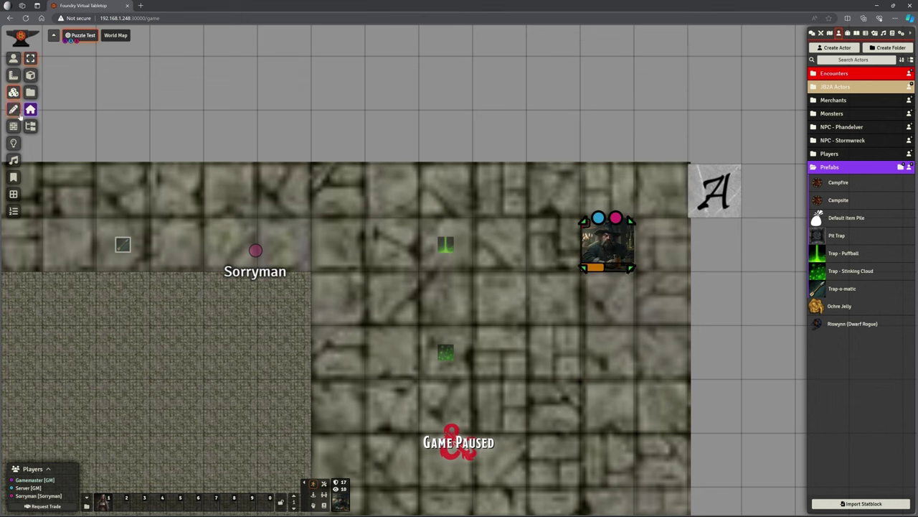
double_click(429, 238)
left_click_drag(439, 185, 558, 58)
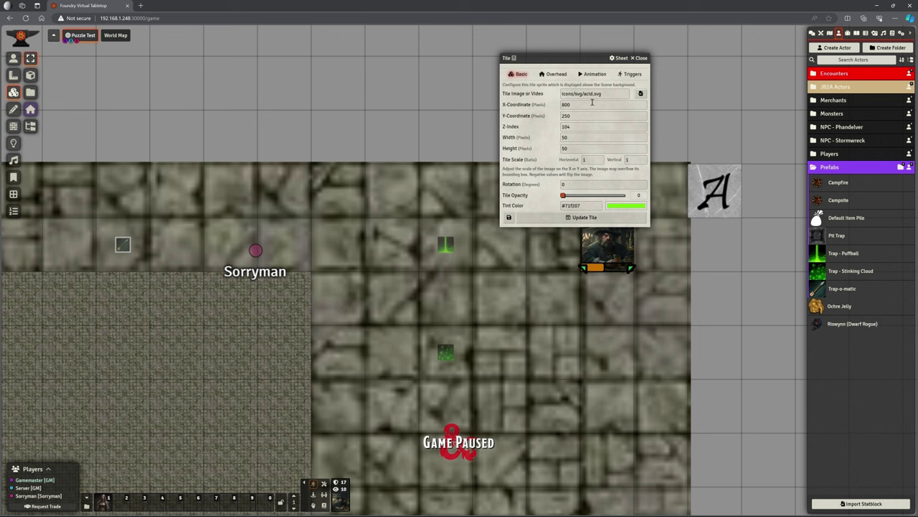
- Check the acid tile's trigger: active, anyone can fire it on Enter with 50% chance
left_click(564, 76)
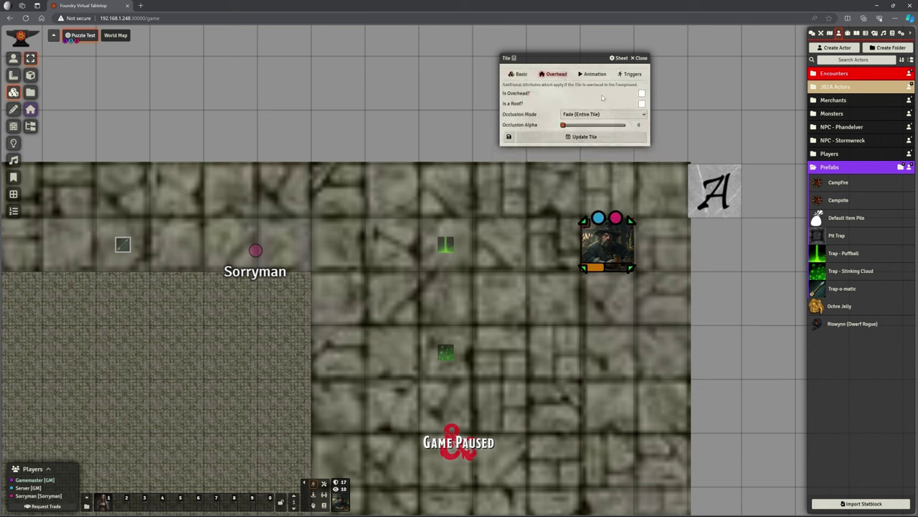
left_click(590, 76)
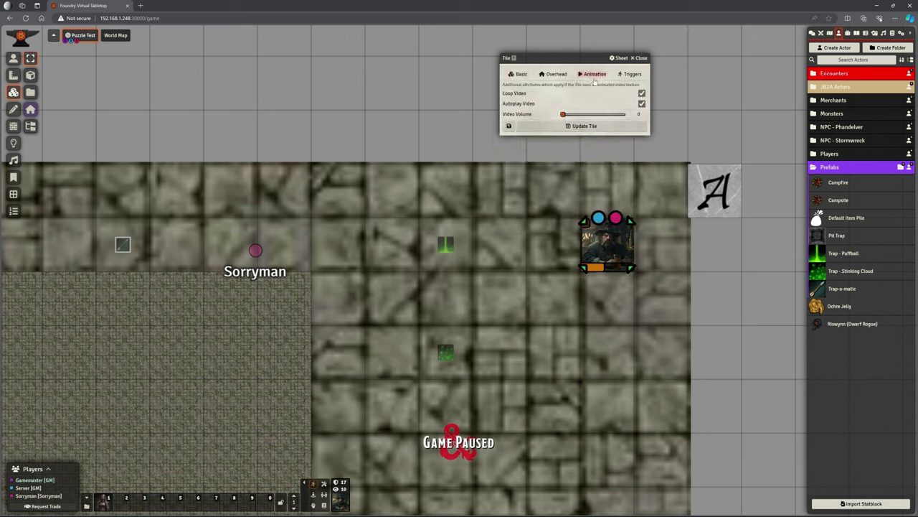
left_click(627, 76)
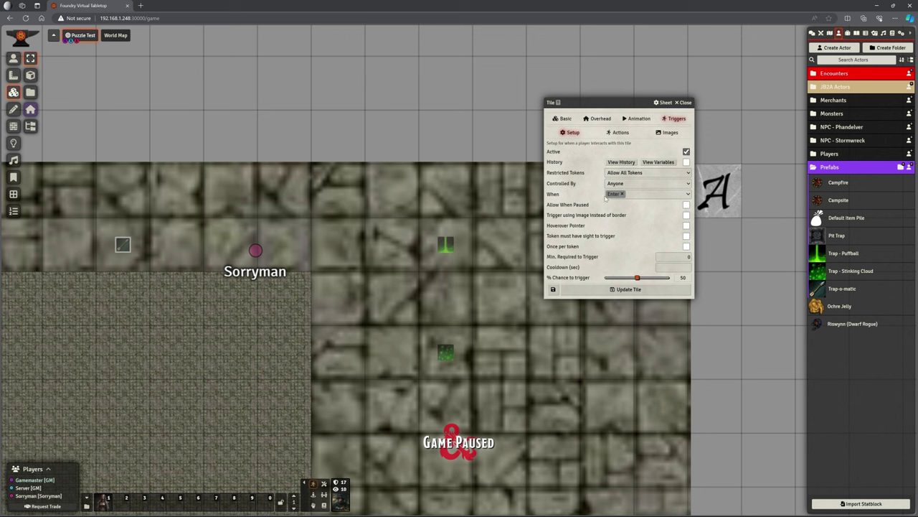
left_click(641, 194)
left_click(640, 196)
- List the acid tile's trigger actions: smoke sound, show tile, animation, DC 15 Constitution save, 1d12 hurt
left_click(621, 132)
left_click_drag(605, 101, 553, 61)
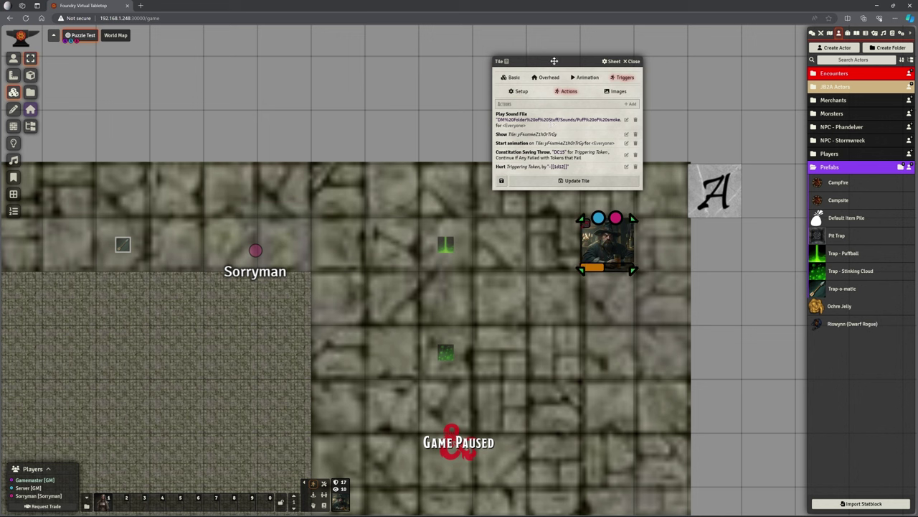
left_click_drag(551, 61, 631, 56)
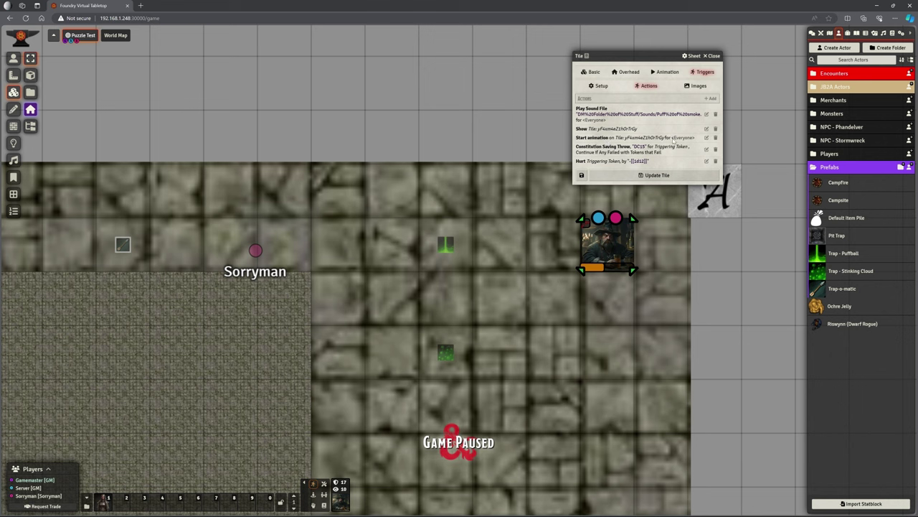
left_click(706, 115)
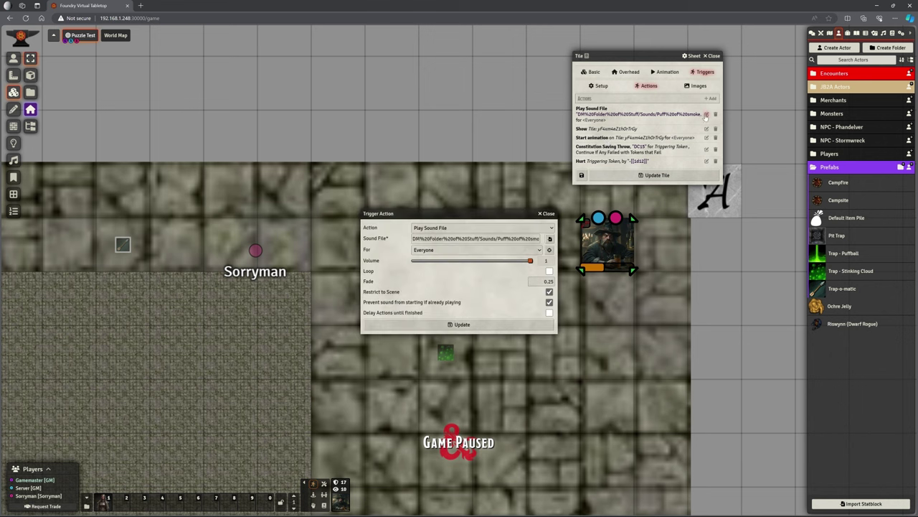
left_click_drag(379, 213, 390, 92)
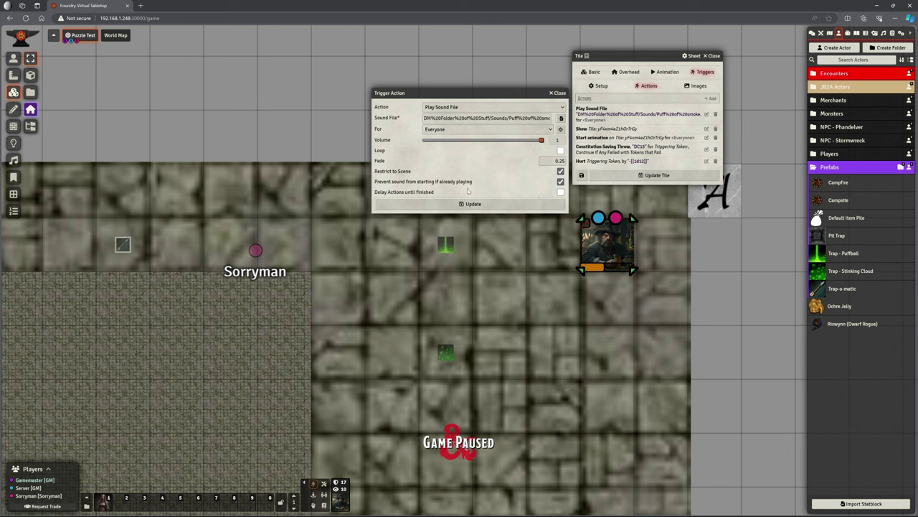
left_click(557, 93)
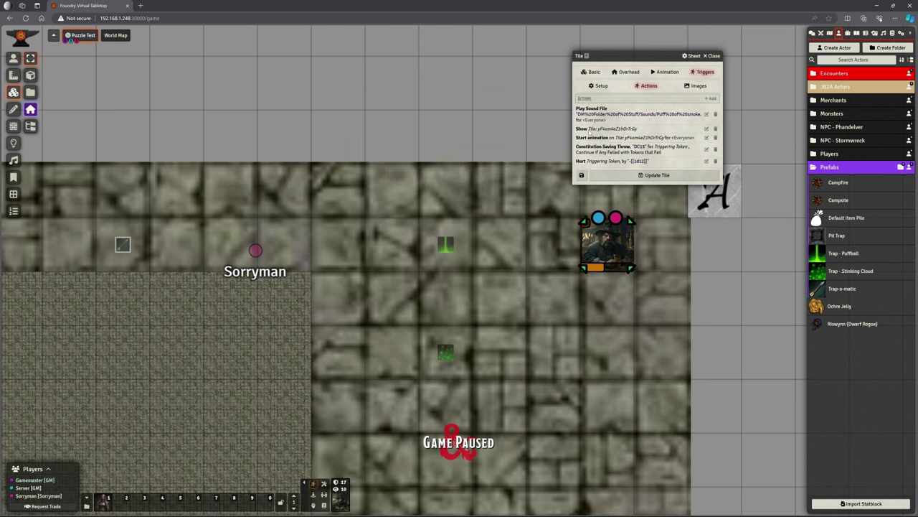
left_click(706, 129)
left_click_drag(464, 256, 462, 104)
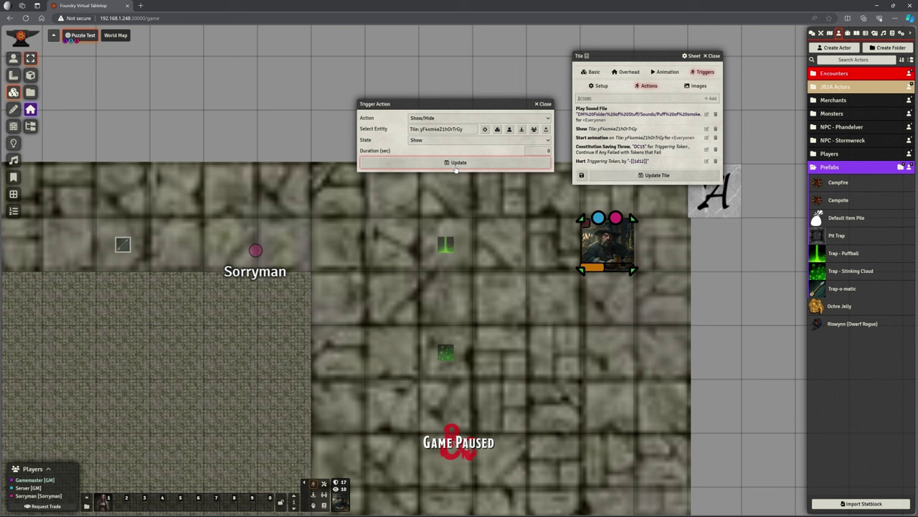
left_click(543, 104)
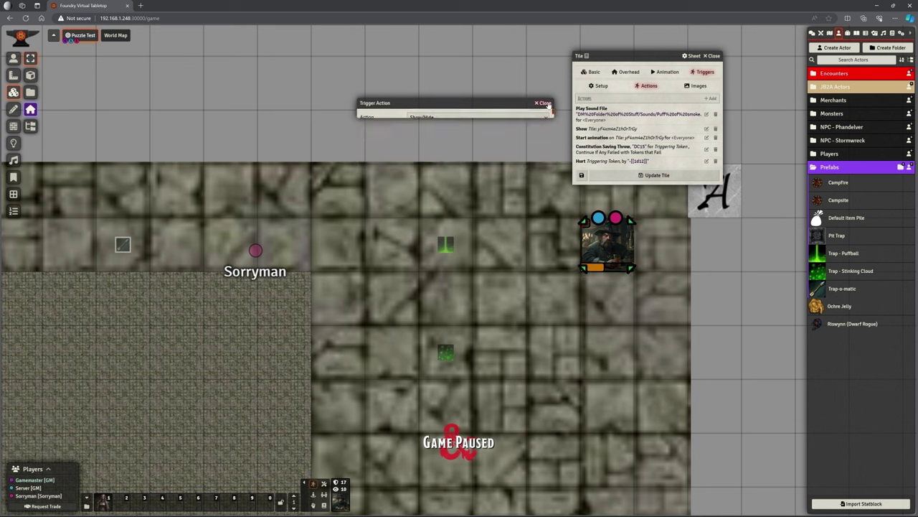
left_click(707, 137)
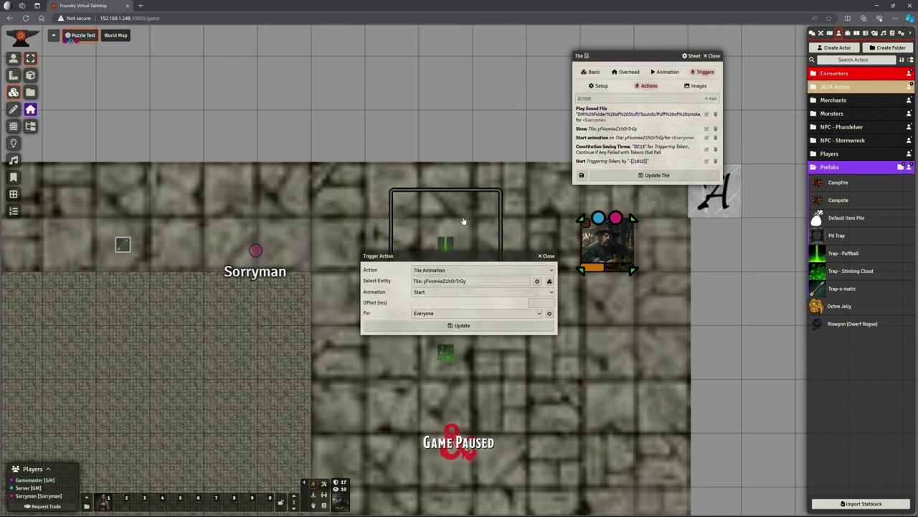
left_click_drag(470, 255, 469, 86)
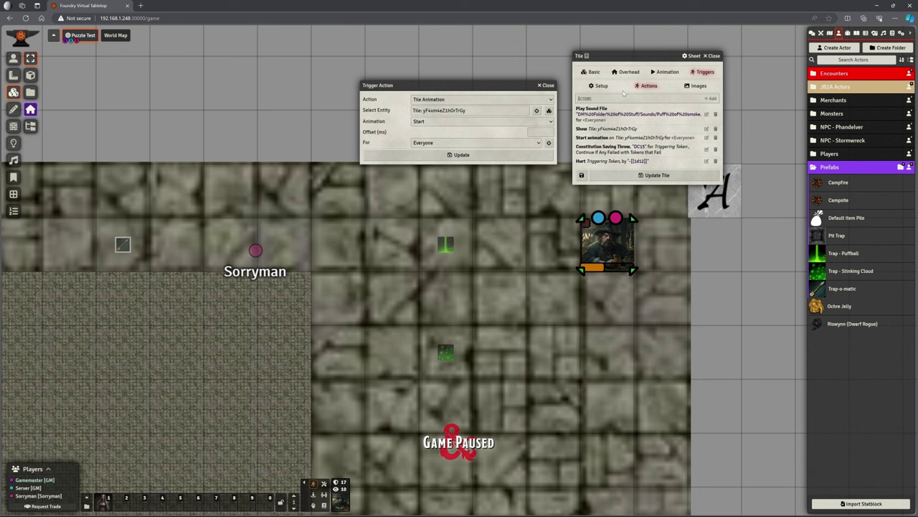
left_click(545, 85)
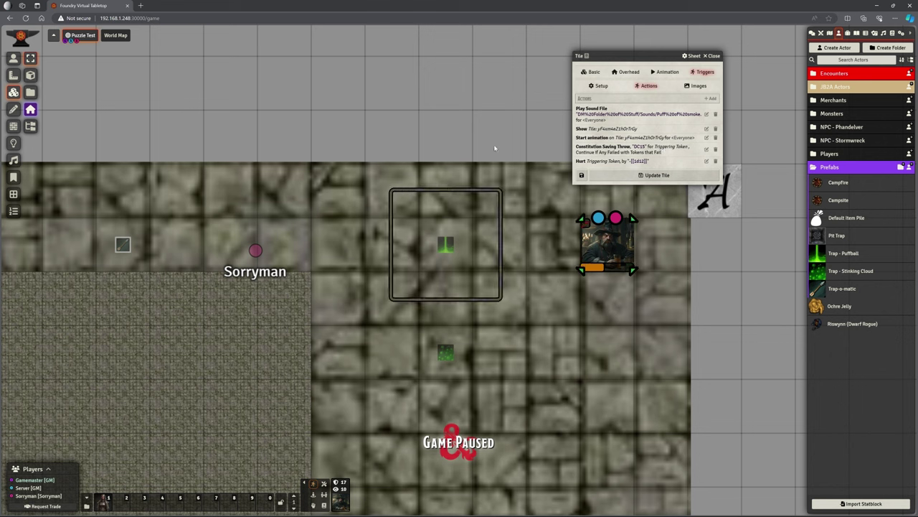
- Open the DC 15 Constitution Saving Throw action, show the chat log, and read its spore flavor text
left_click(706, 149)
left_click_drag(431, 252, 430, 86)
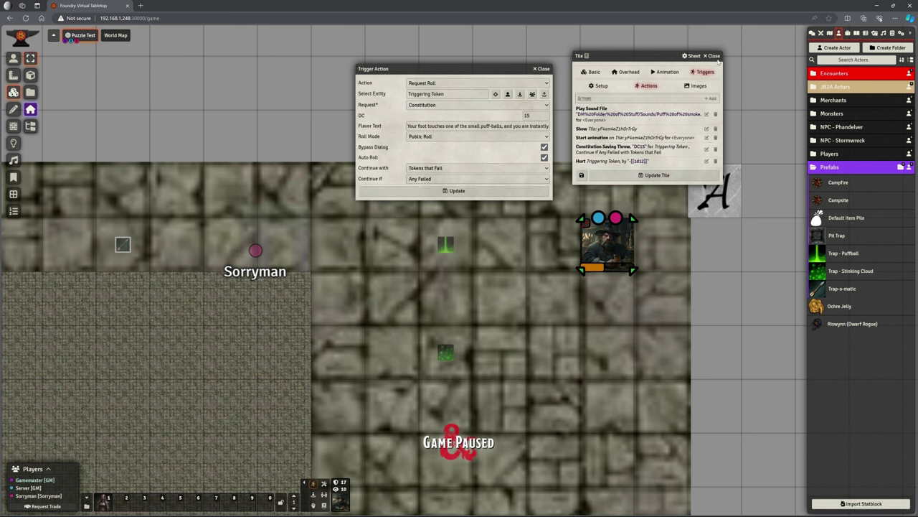
left_click(812, 33)
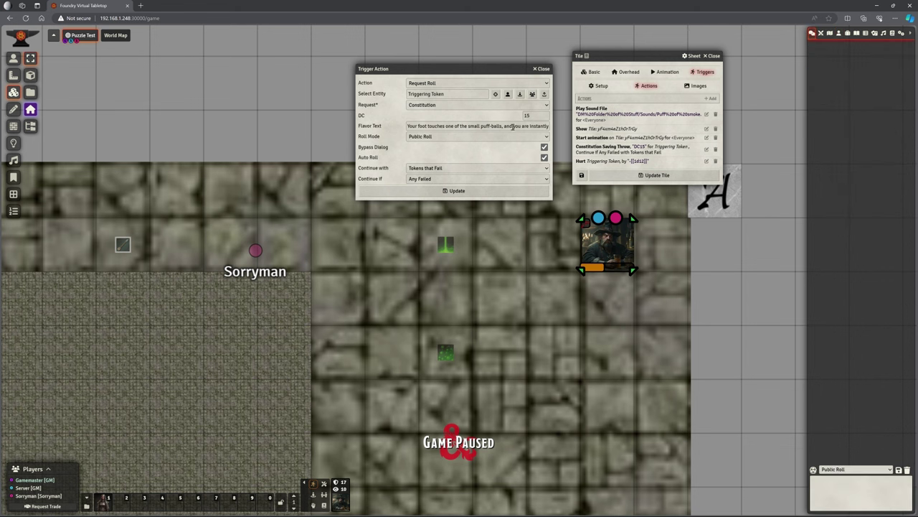
left_click_drag(526, 125, 559, 127)
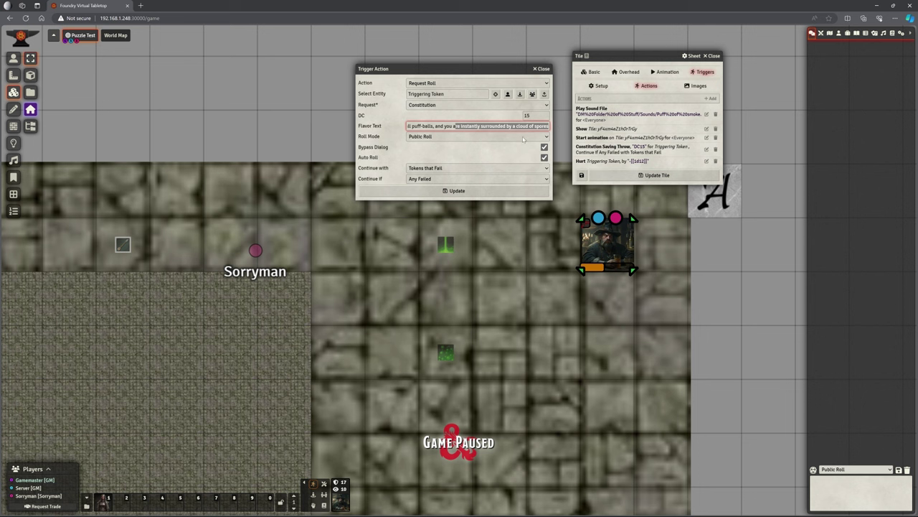
left_click(487, 151)
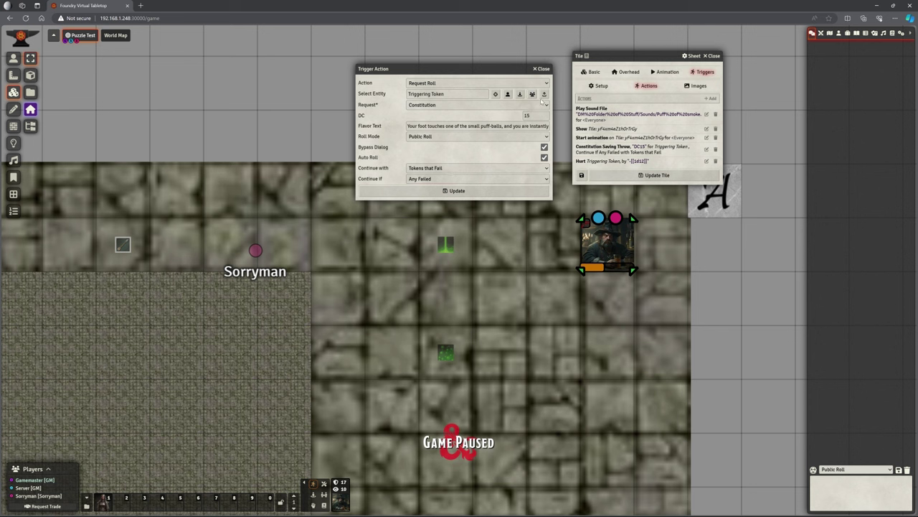
- Review the Hurt action's -[[1d12]] damage to the triggering token and save it unchanged
left_click(544, 69)
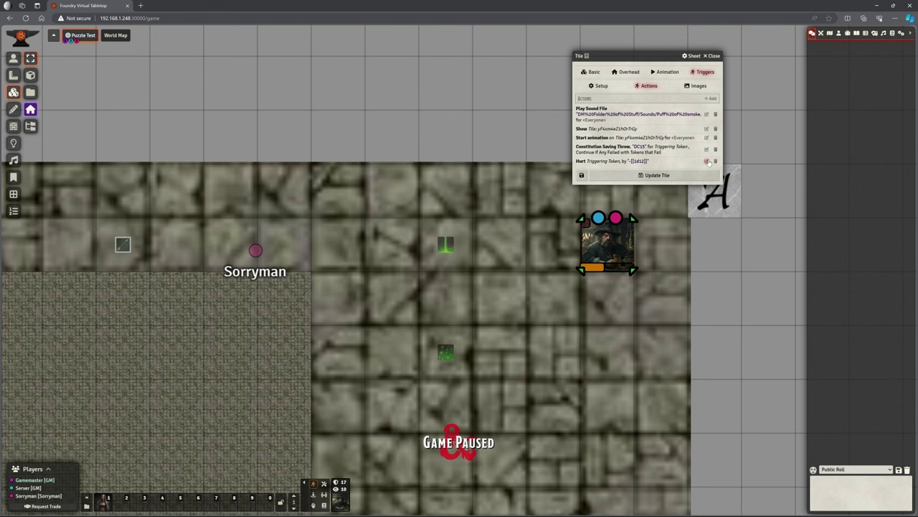
left_click(707, 161)
left_click_drag(467, 253, 462, 89)
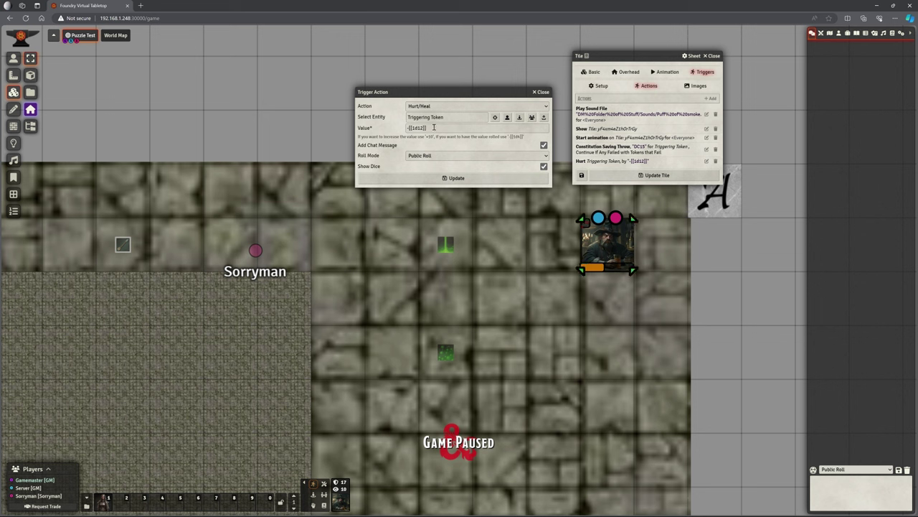
left_click_drag(408, 128, 436, 128)
left_click(419, 141)
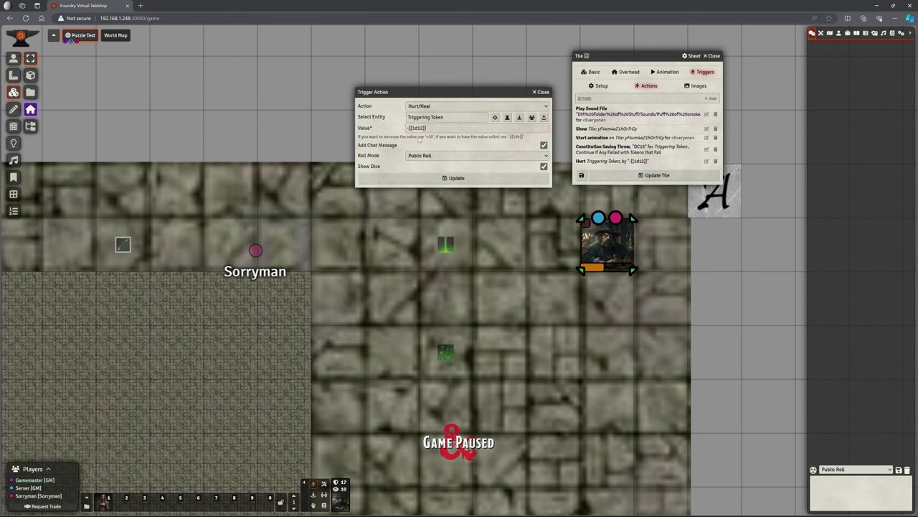
left_click(497, 181)
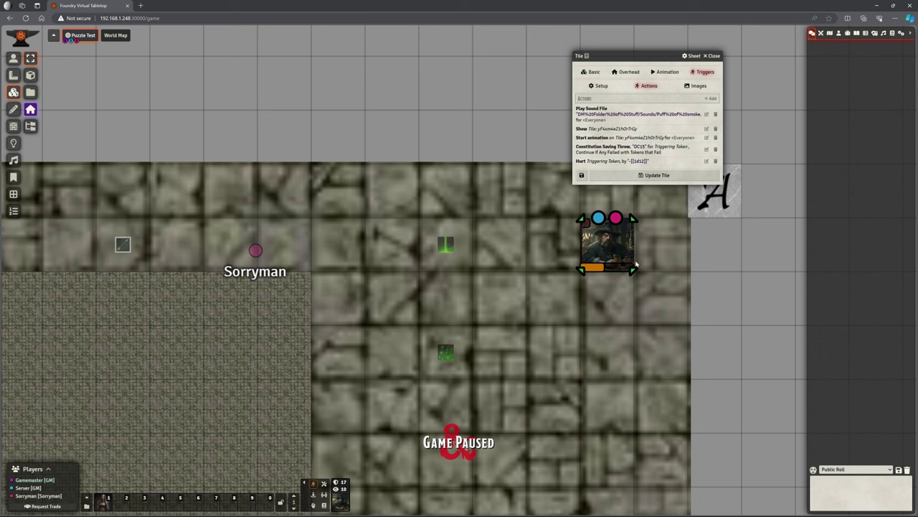
- Select the green Trap - Puffball tile on the Puzzle Test map and bring up its attachment panel
left_click(713, 56)
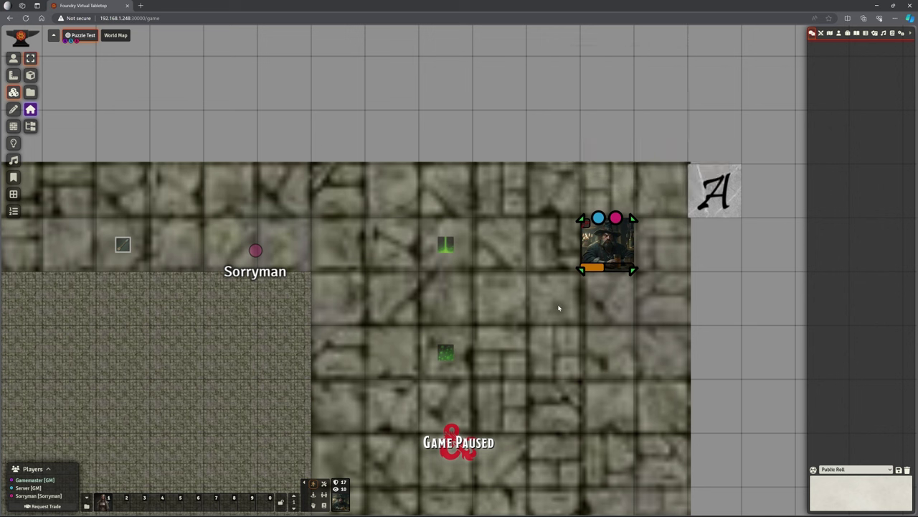
left_click(13, 57)
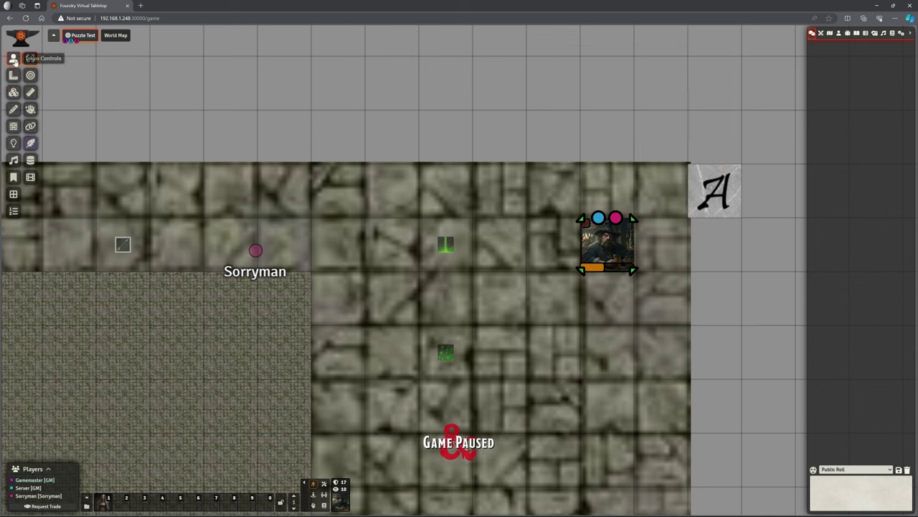
left_click(30, 126)
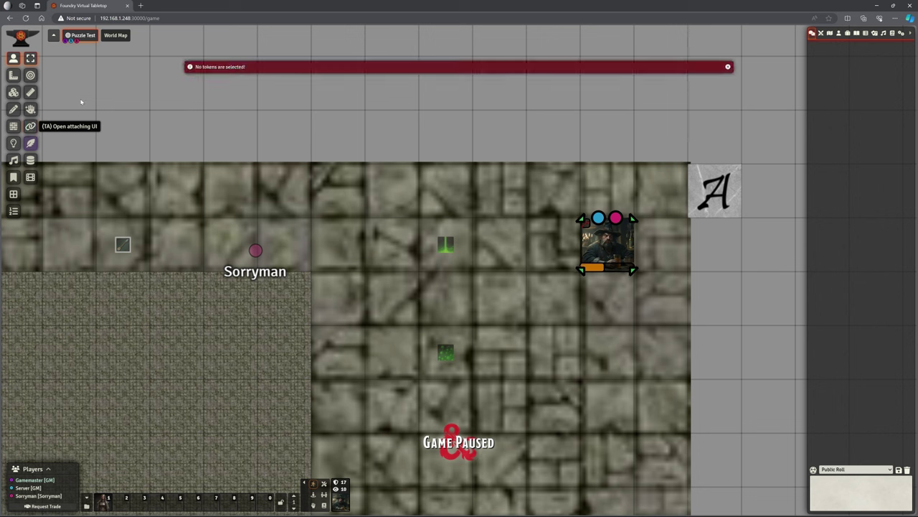
left_click(437, 252)
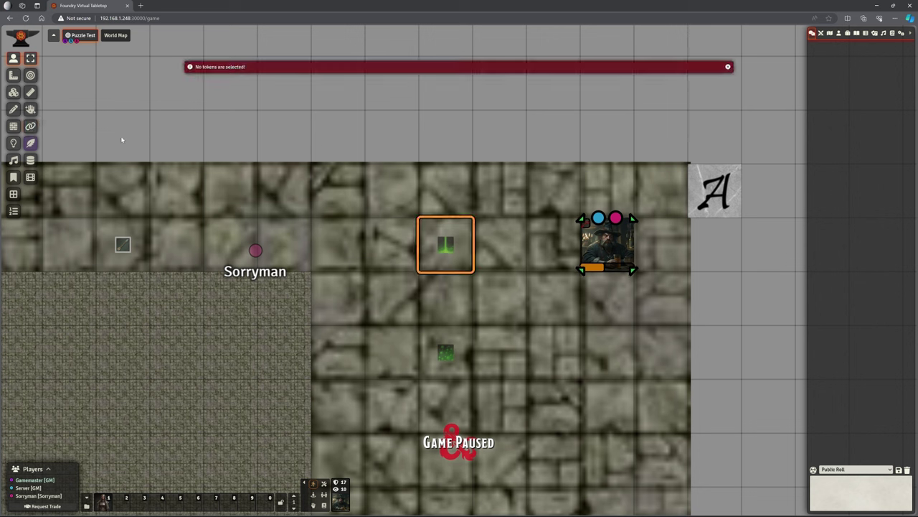
left_click(30, 125)
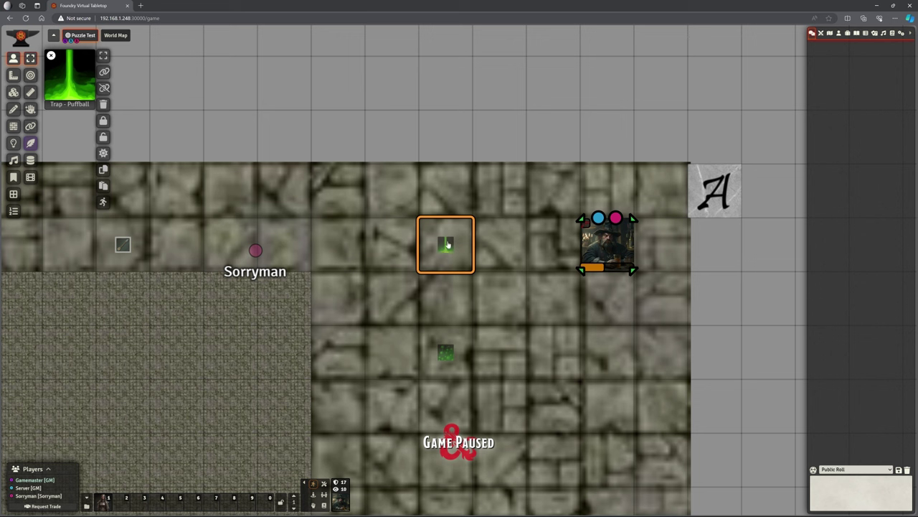
- Assign the placed trap token as the Trap - Puffball actor's prototype token
left_click(839, 34)
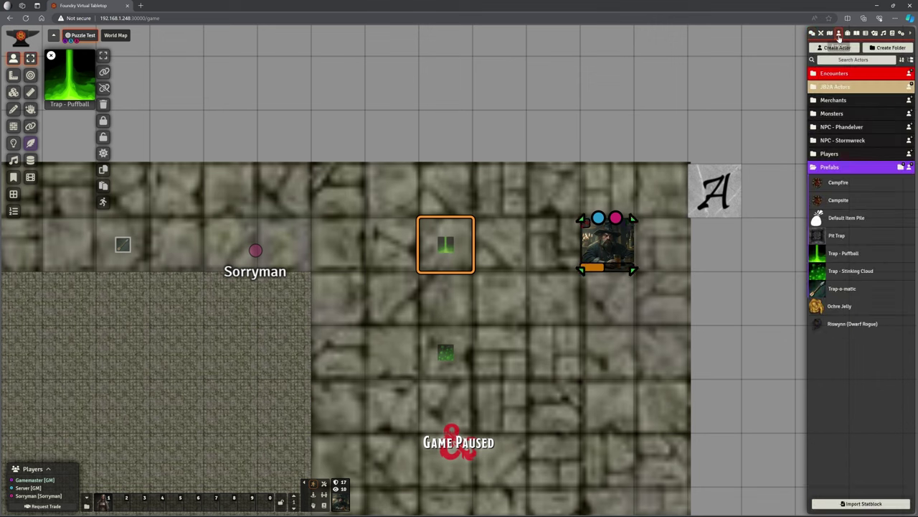
left_click(844, 255)
left_click_drag(359, 66, 606, 79)
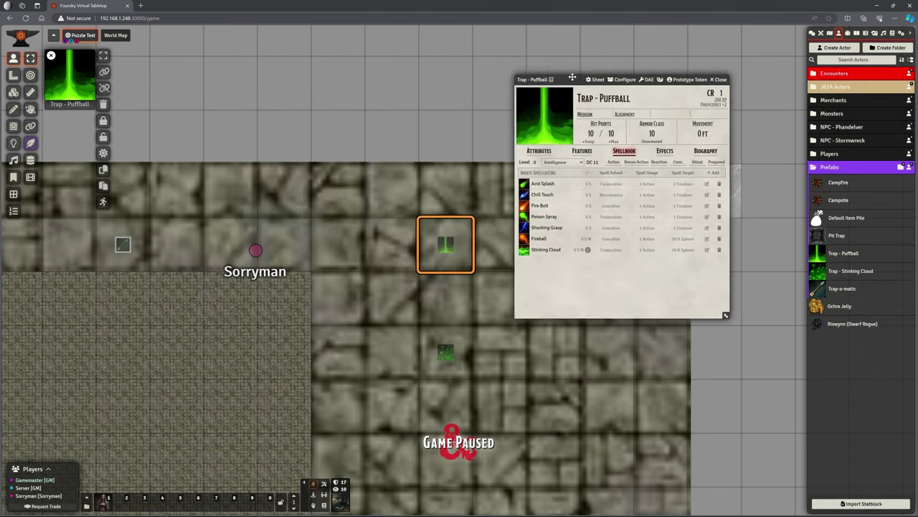
left_click(689, 79)
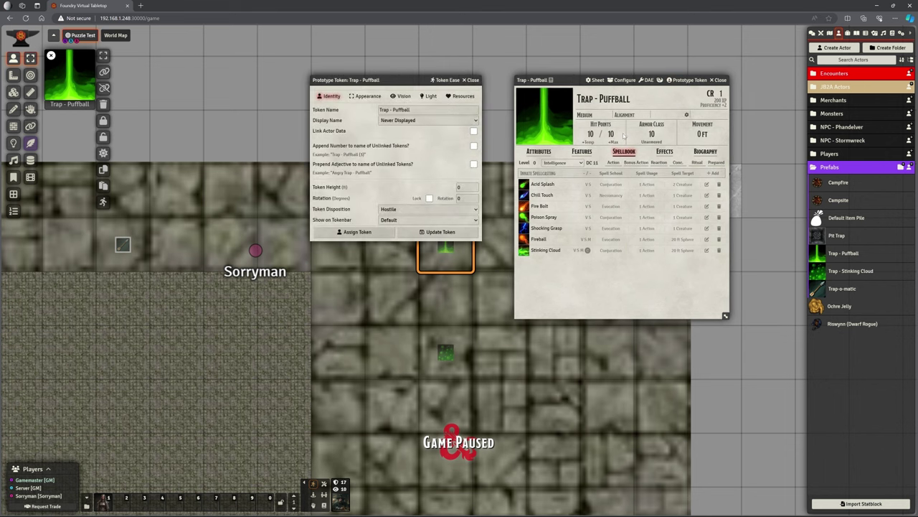
left_click_drag(400, 82, 533, 135)
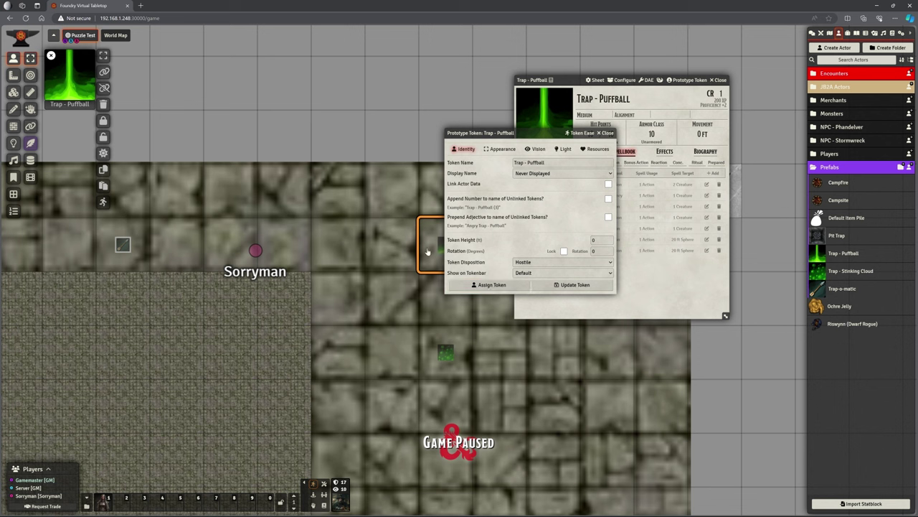
left_click(497, 285)
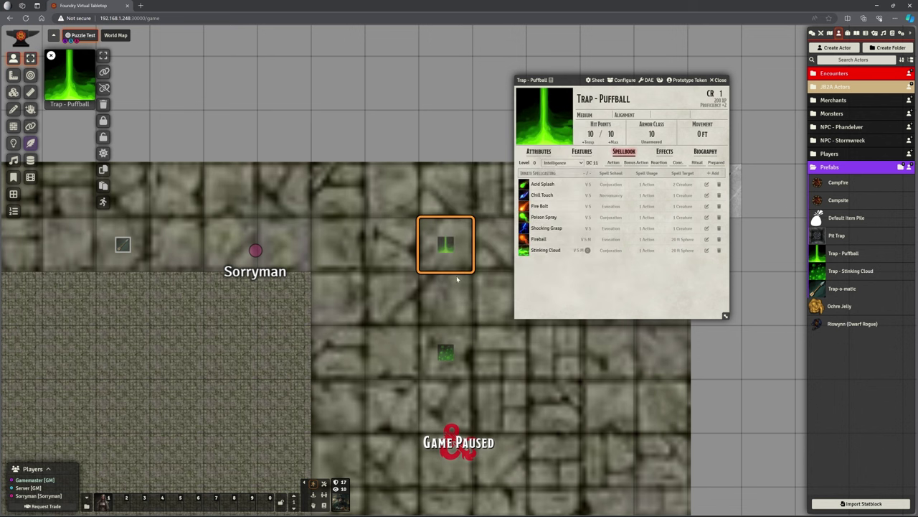
left_click(719, 80)
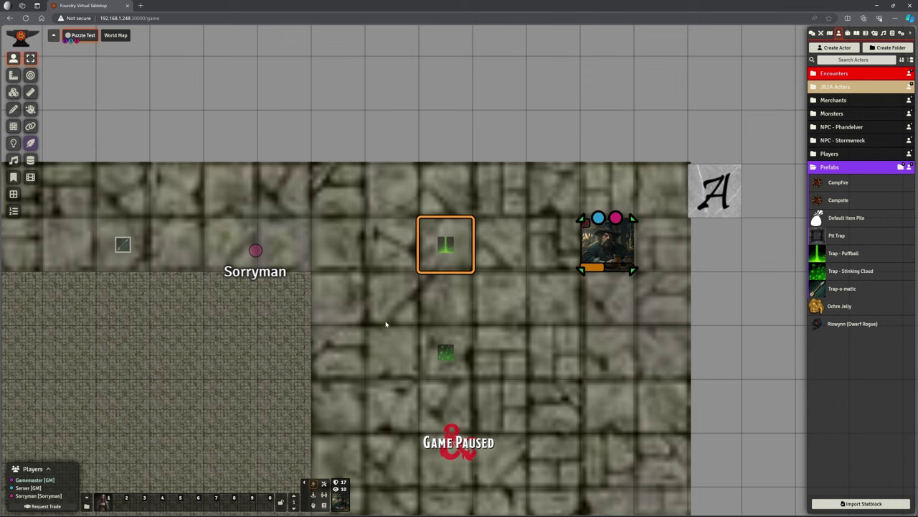
- Delete the lower trap token and the small square trap token from the map
left_click_drag(386, 319, 502, 411)
key("Delete")
scroll(498, 380, "down", 3)
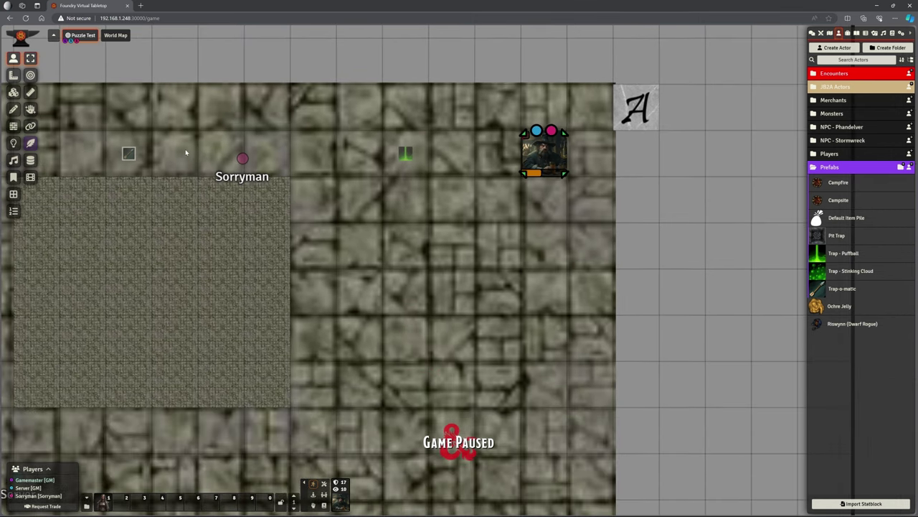
left_click_drag(102, 117, 158, 173)
key("Delete")
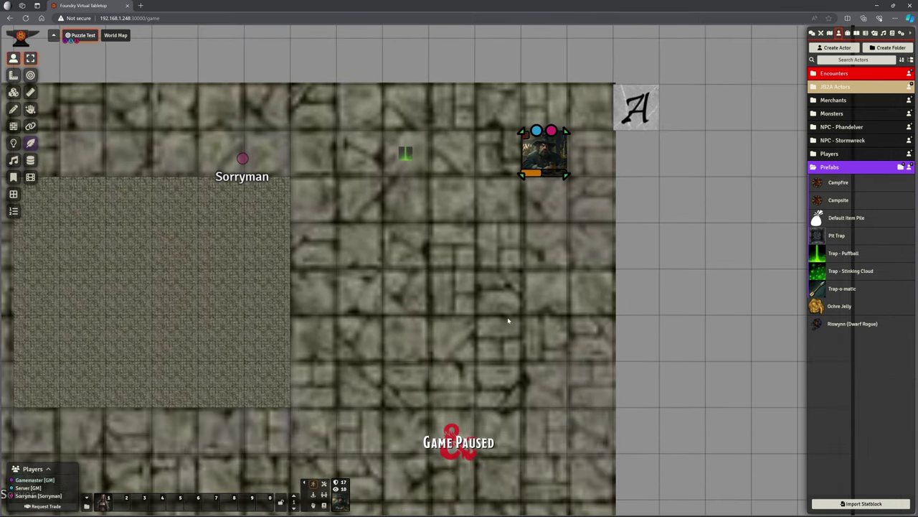
scroll(520, 333, "up", 2)
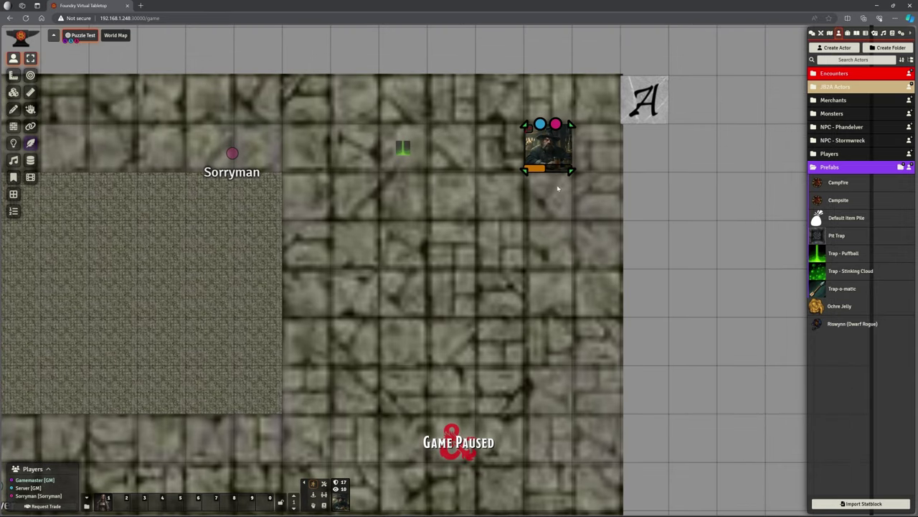
- Drag three Trap - Puffball prefabs from the Actors sidebar into a column on the map
left_click_drag(838, 256, 407, 248)
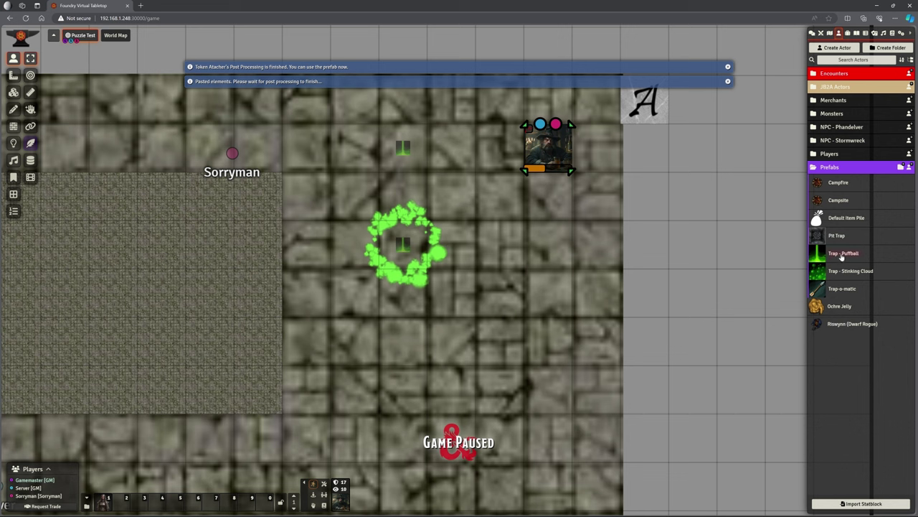
left_click_drag(840, 254, 448, 369)
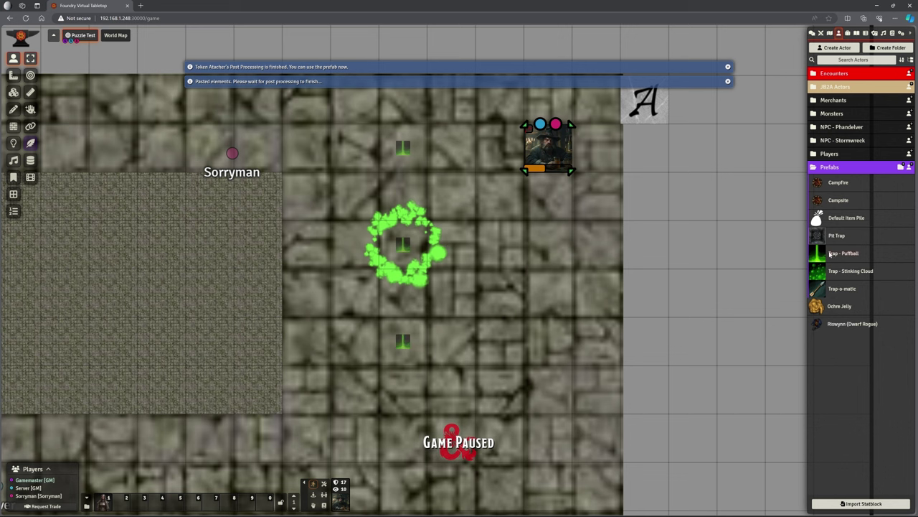
left_click_drag(839, 254, 391, 446)
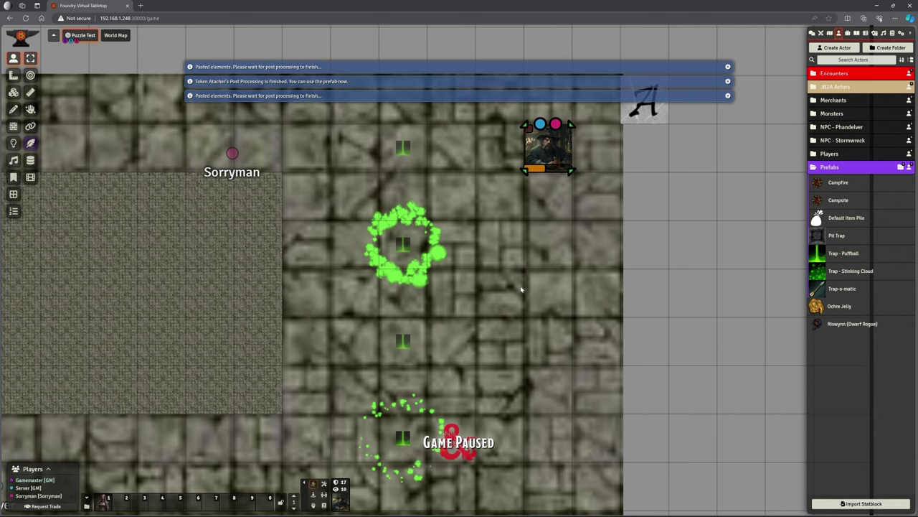
scroll(521, 290, "down", 1)
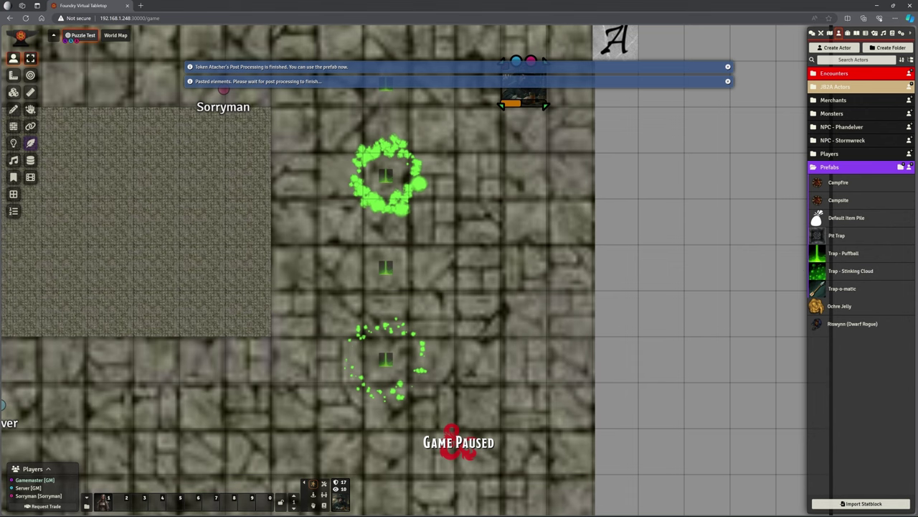
- Bring the player's browser window up maximized and attempt moving the token while paused
key("alt+Tab")
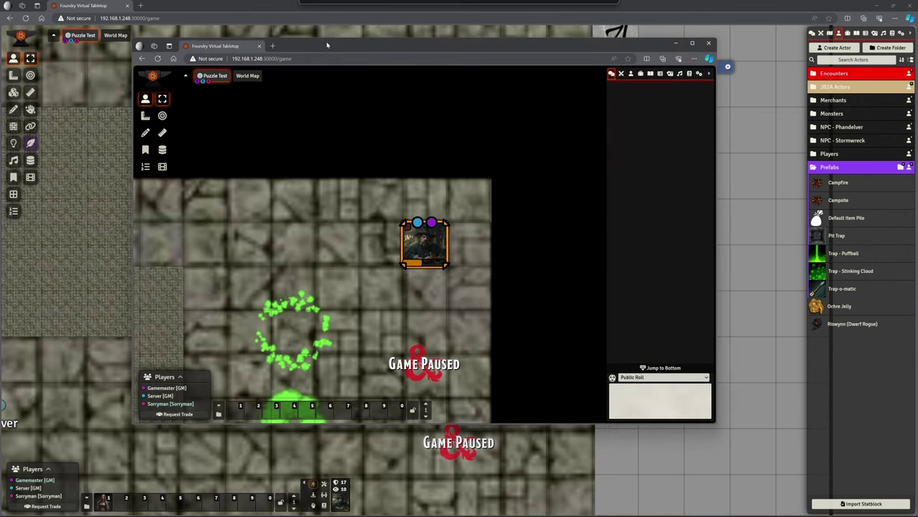
left_click(704, 43)
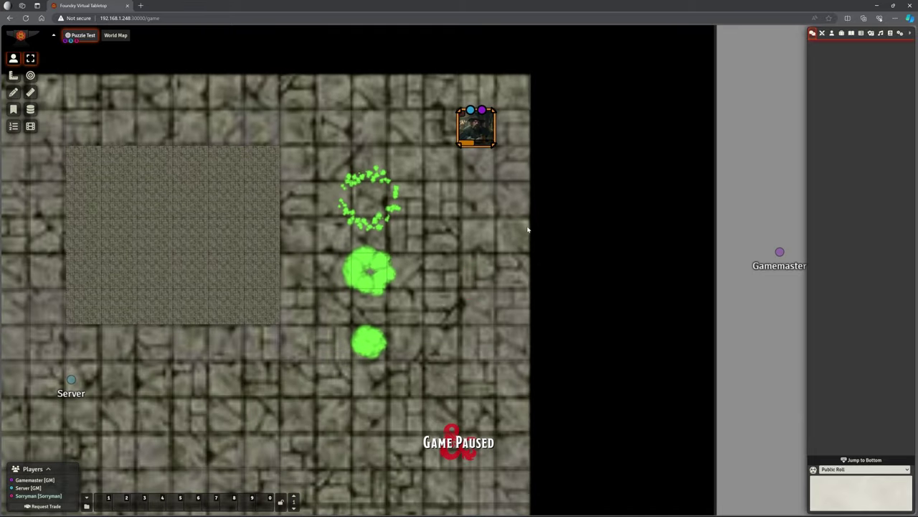
key("Up")
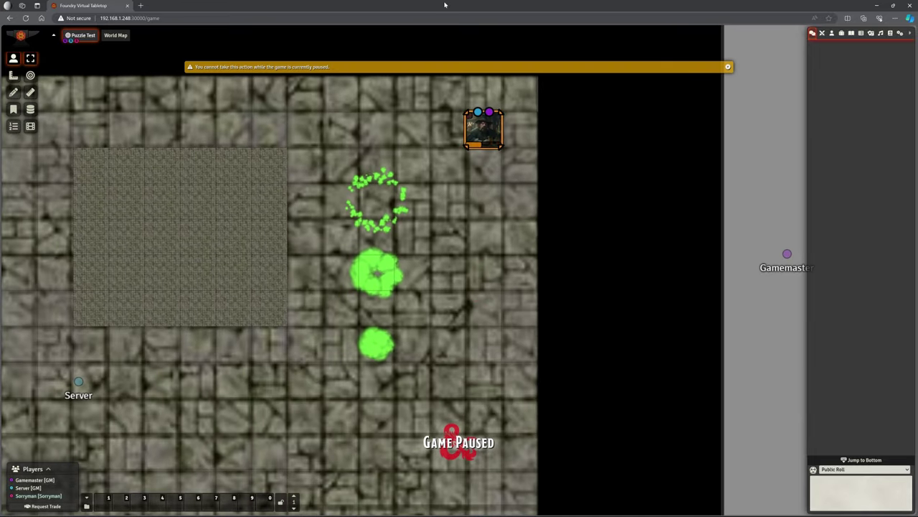
key("alt+Tab")
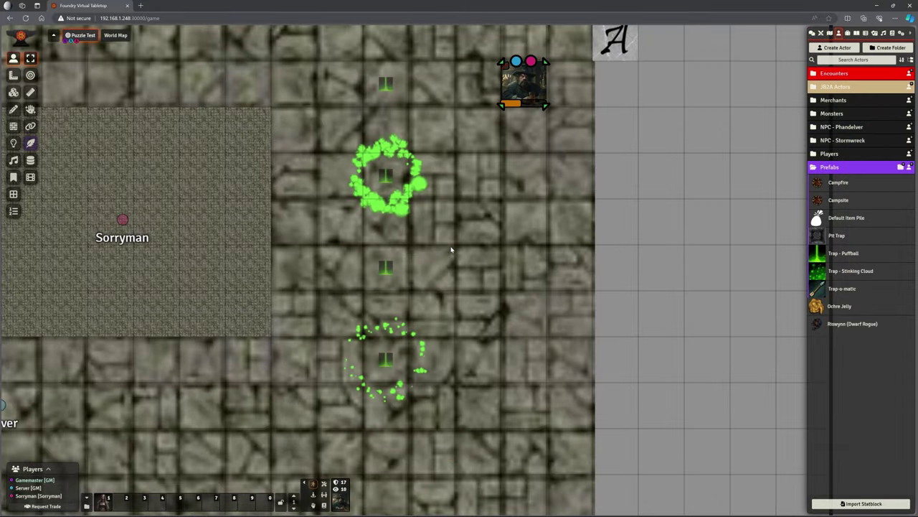
key("alt+Tab")
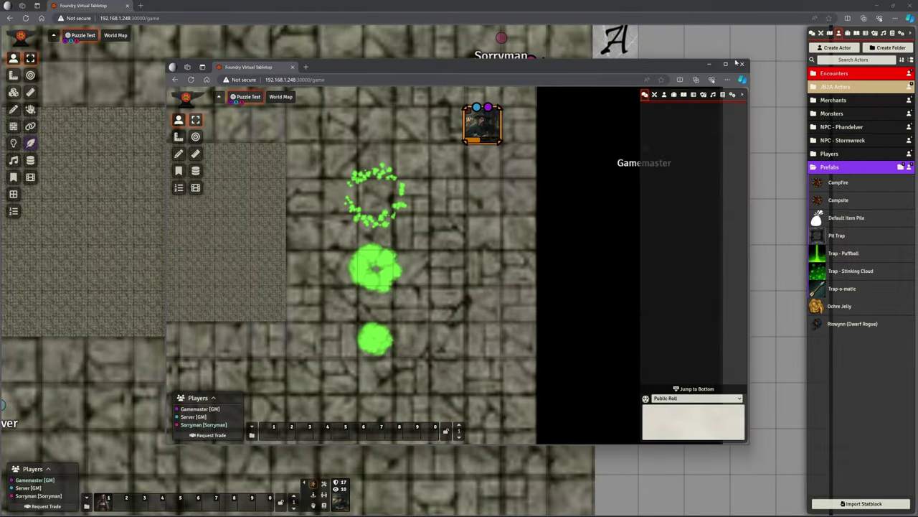
double_click(647, 68)
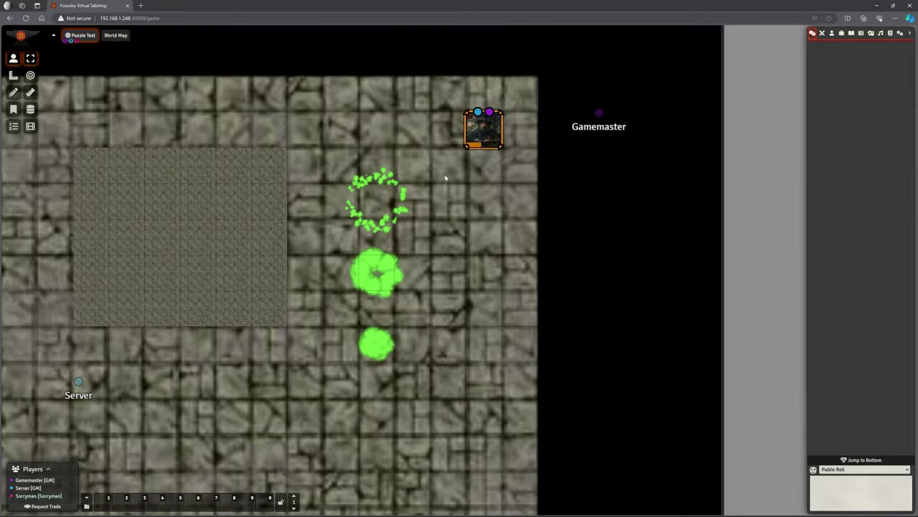
- Walk the character token left and down onto the puffball spore rings, triggering Constitution save cards
key("Left")
key("Left")
key("Left")
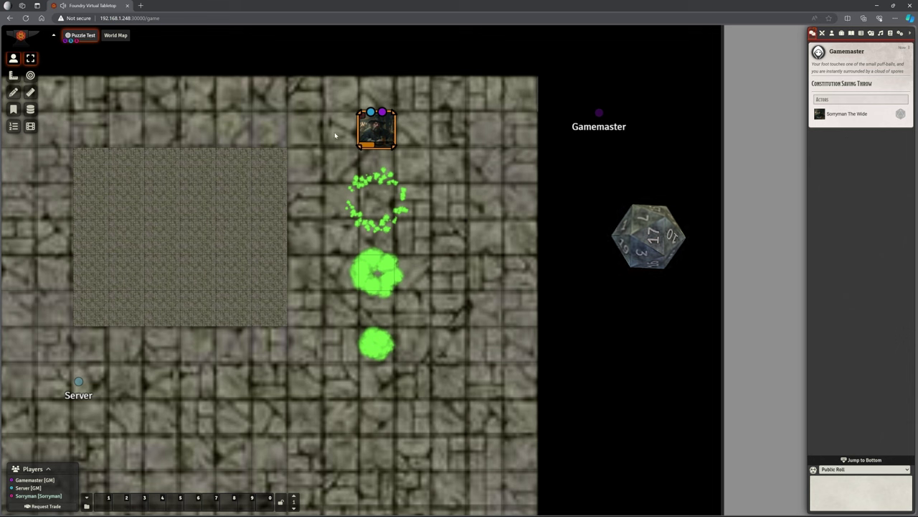
key("Down")
key("Down")
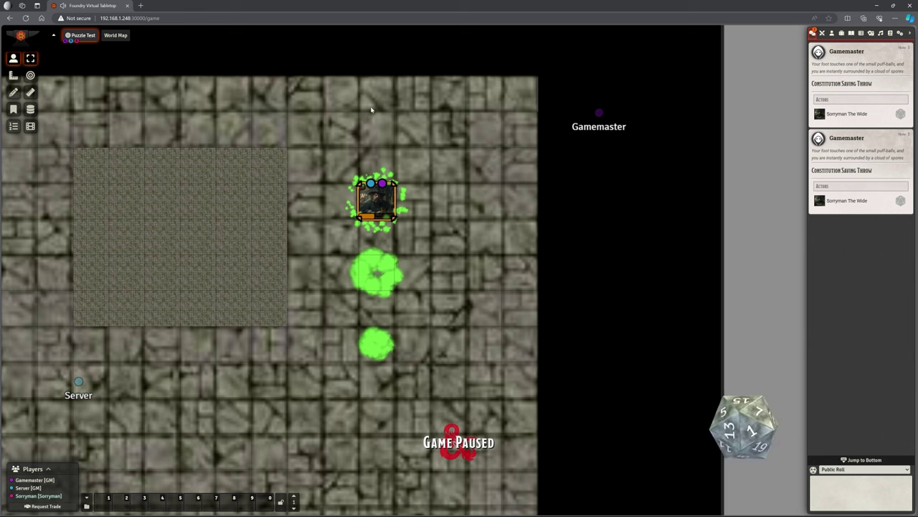
key("Down")
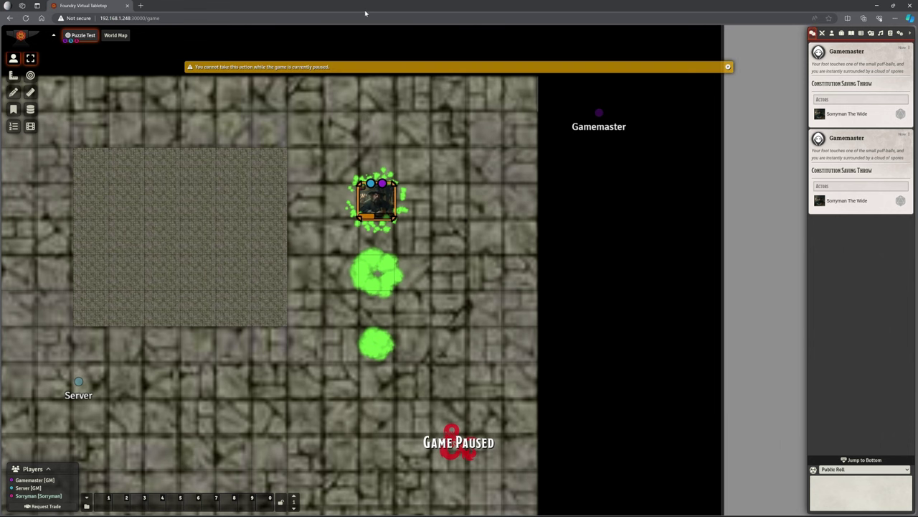
left_click_drag(365, 12, 579, 117)
left_click(528, 108)
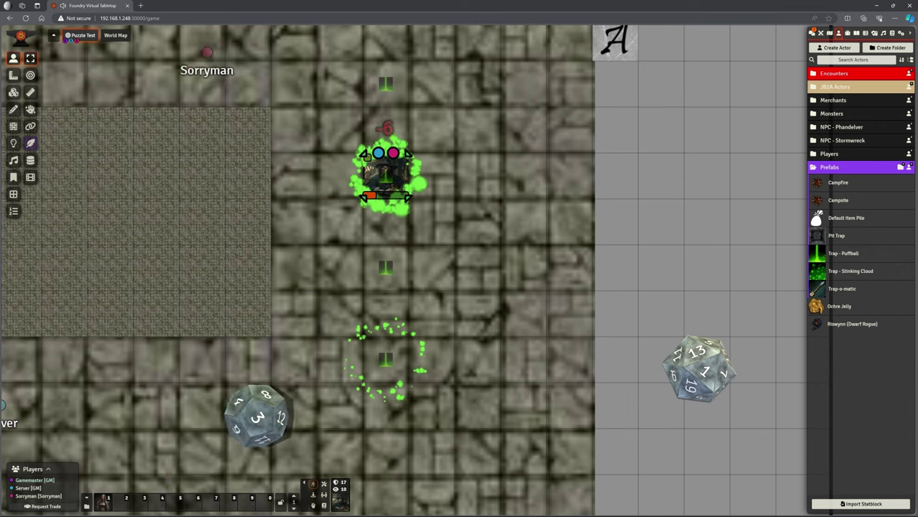
key("alt+Tab")
left_click_drag(393, 56, 315, 41)
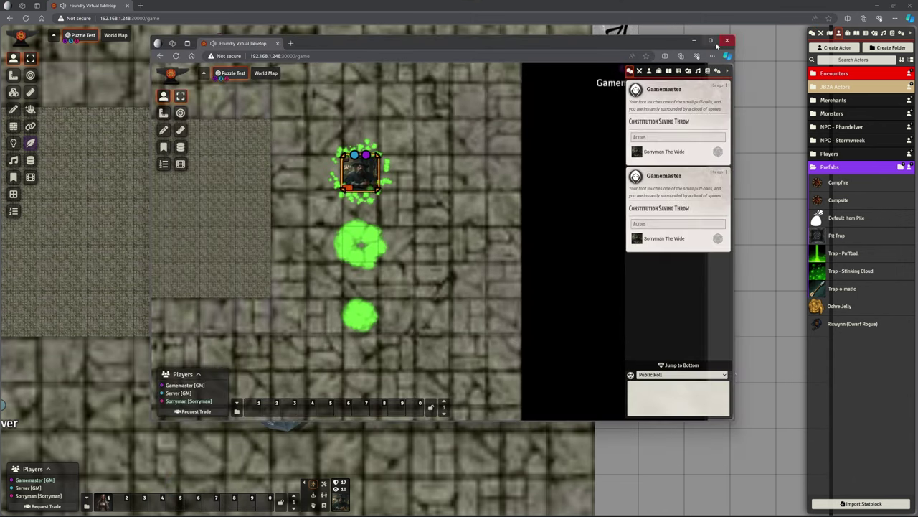
left_click(711, 41)
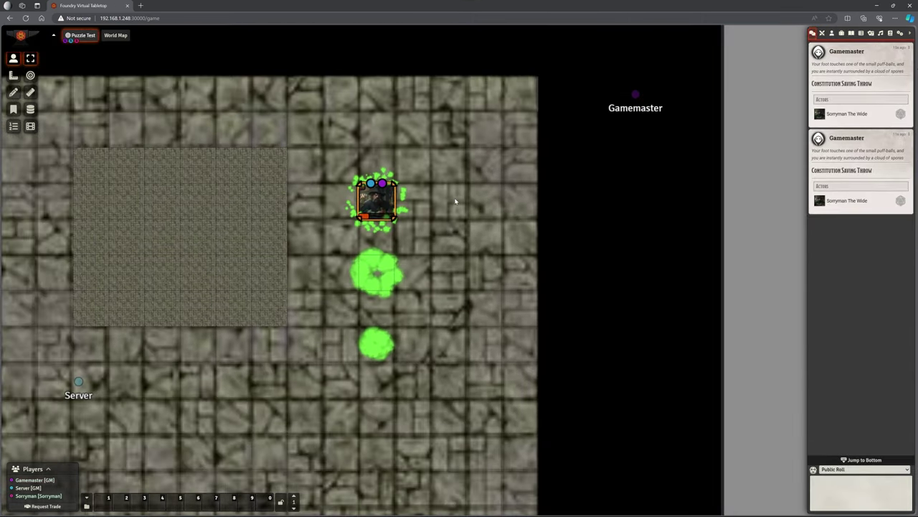
key("Down")
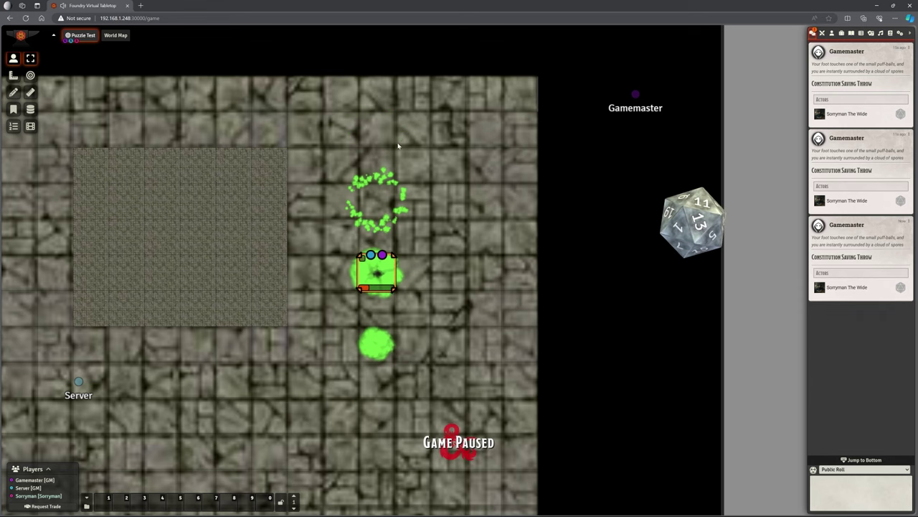
- In the GM view, move the character token aside and drop the trap token onto the lower trap square
left_click(876, 5)
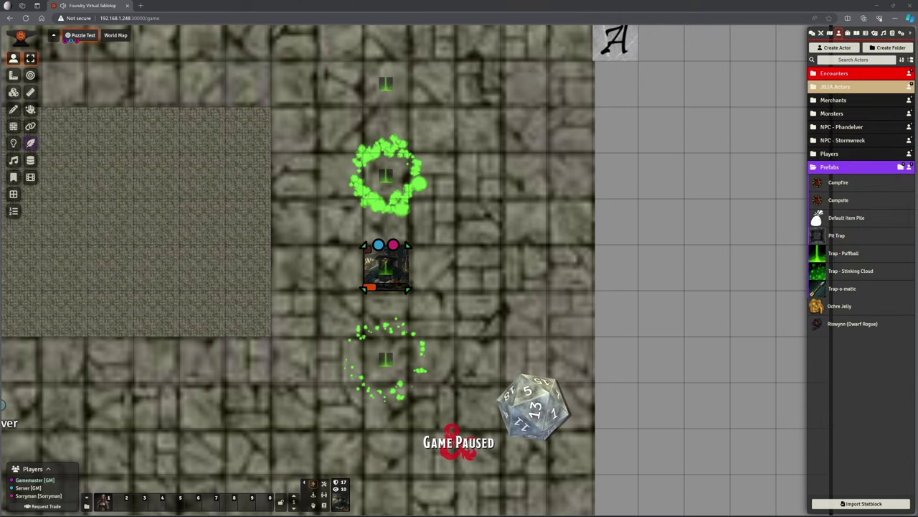
left_click(836, 255)
left_click(720, 79)
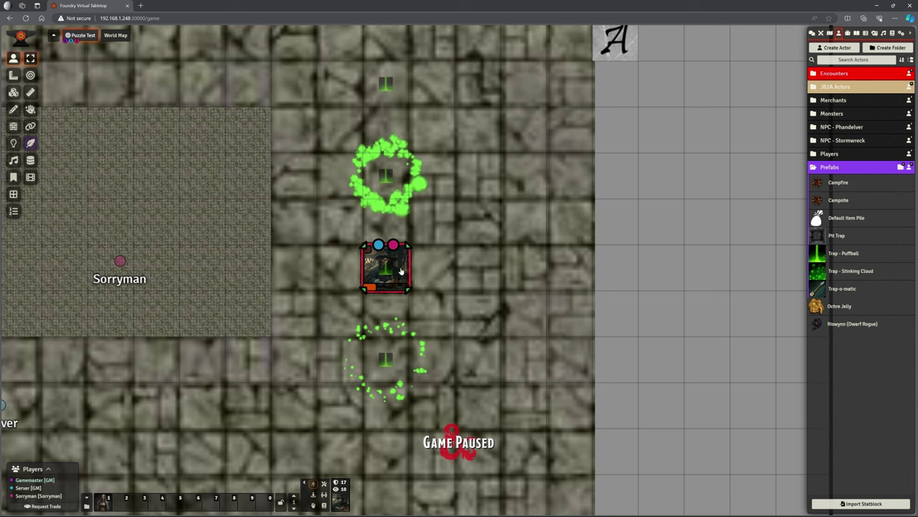
left_click_drag(393, 278, 531, 232)
left_click_drag(410, 262, 568, 357)
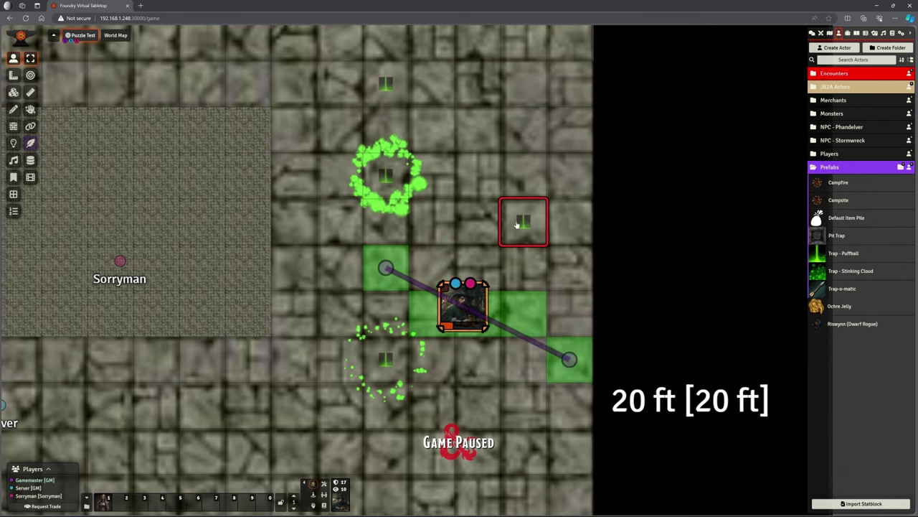
left_click_drag(523, 221, 387, 267)
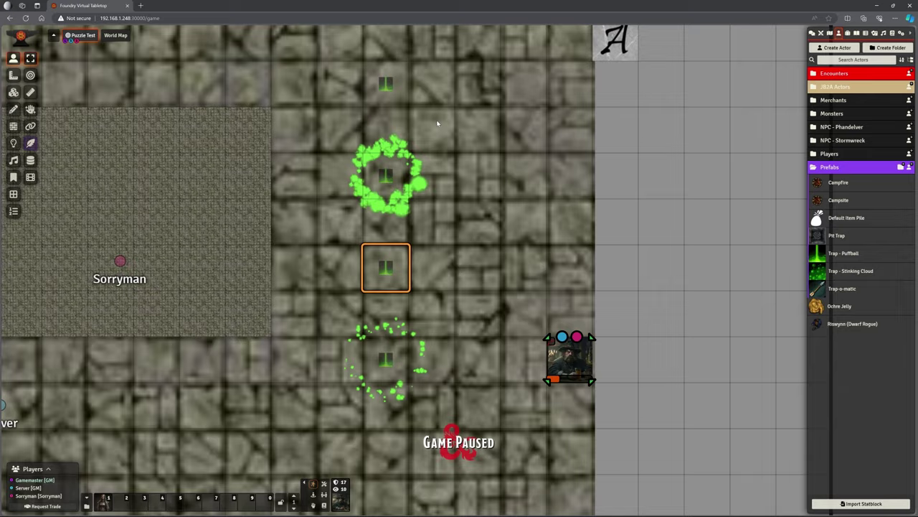
scroll(454, 104, "up", 3)
left_click_drag(455, 105, 531, 231)
scroll(531, 231, "up", 2)
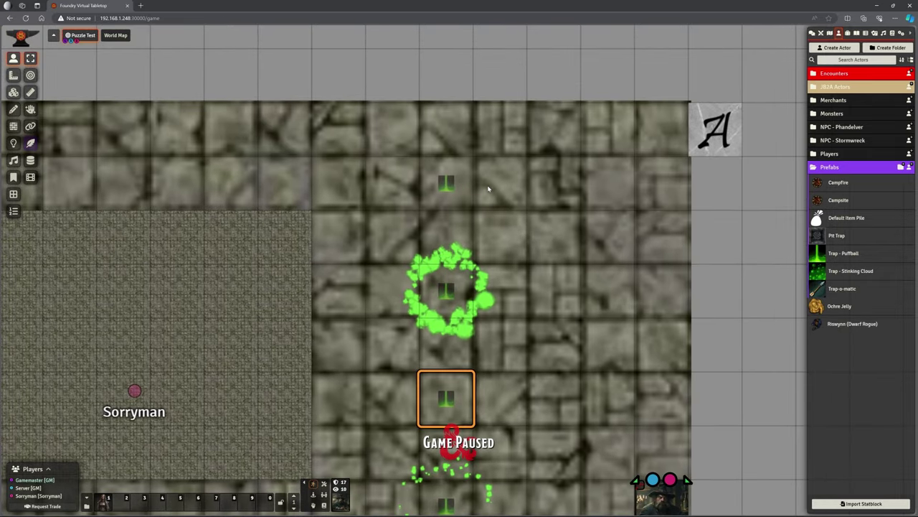
- On the Tiles layer, bring up the middle trap tile's trigger actions list
left_click(450, 284)
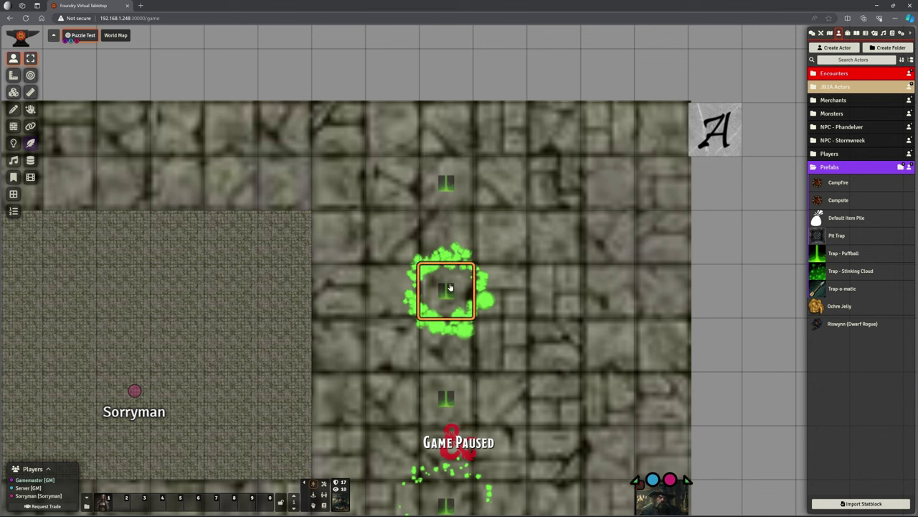
double_click(465, 291)
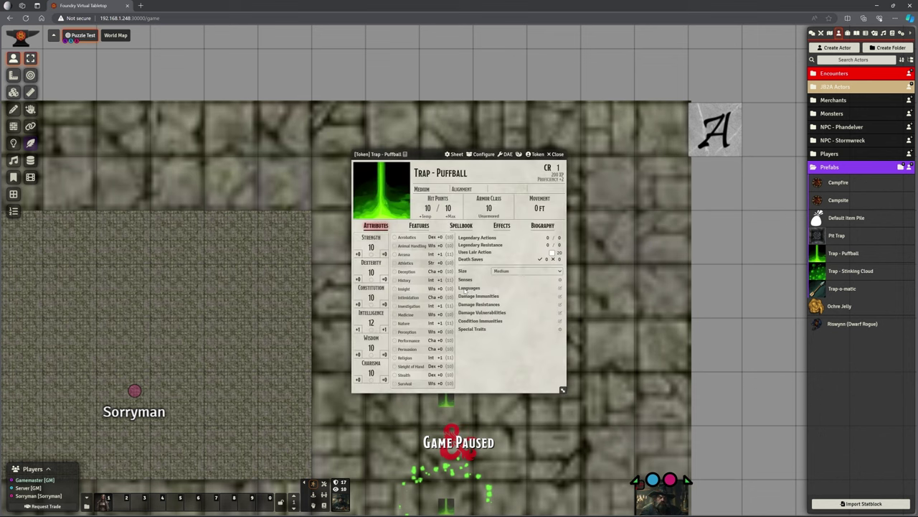
left_click(559, 154)
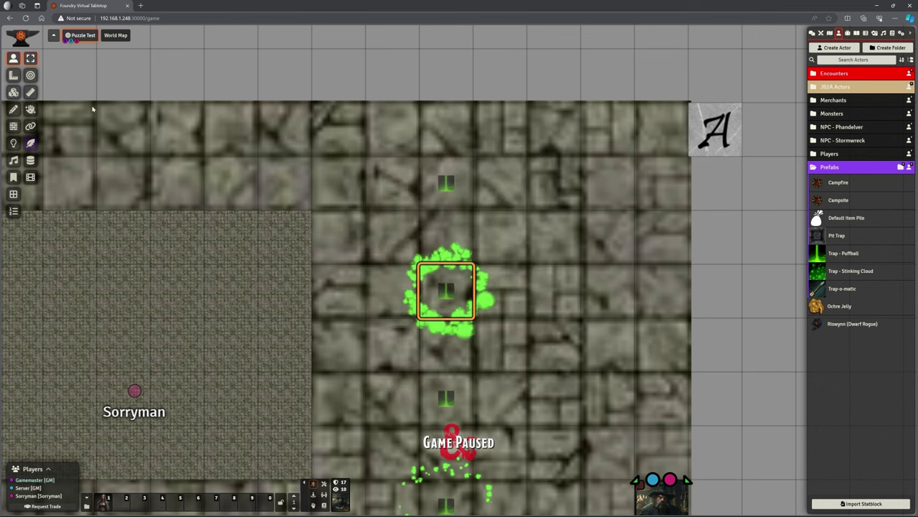
left_click(14, 92)
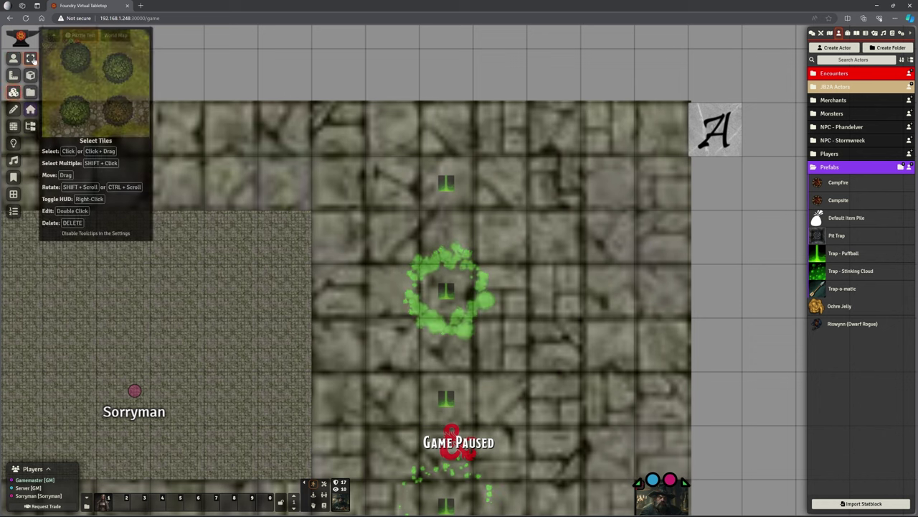
double_click(470, 307)
left_click_drag(457, 189, 682, 121)
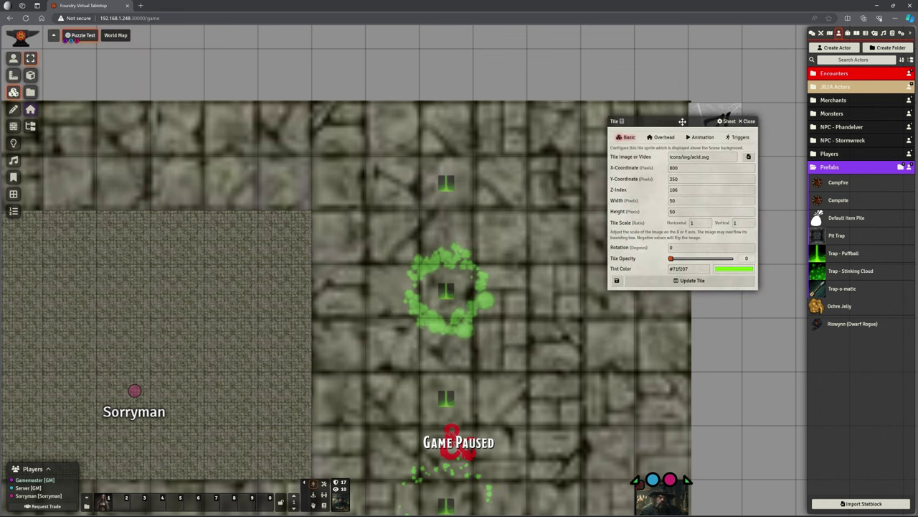
left_click(736, 136)
left_click(681, 151)
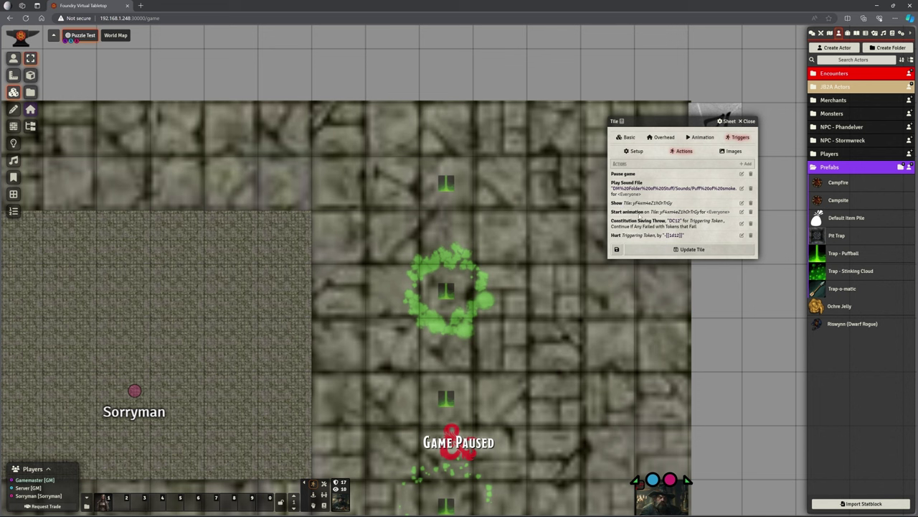
- Retarget the Show action to the green spore-ring tile
left_click(742, 204)
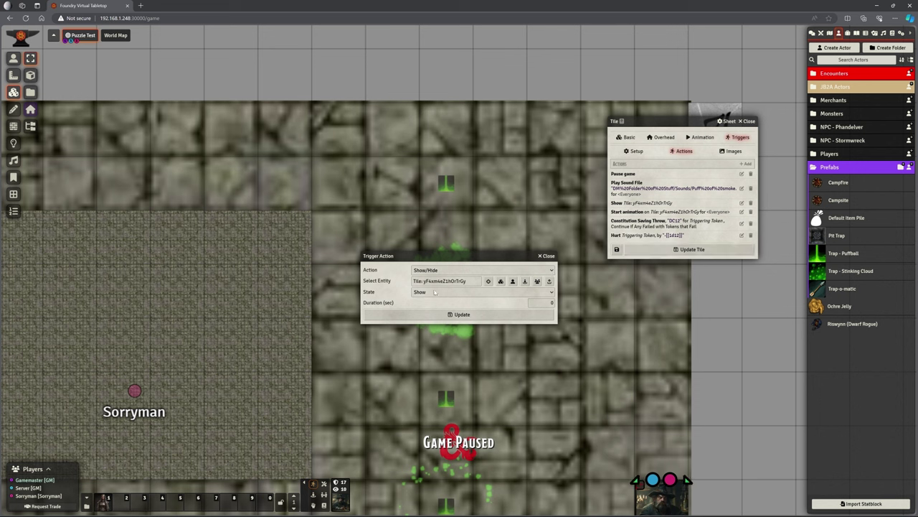
left_click_drag(446, 260, 492, 100)
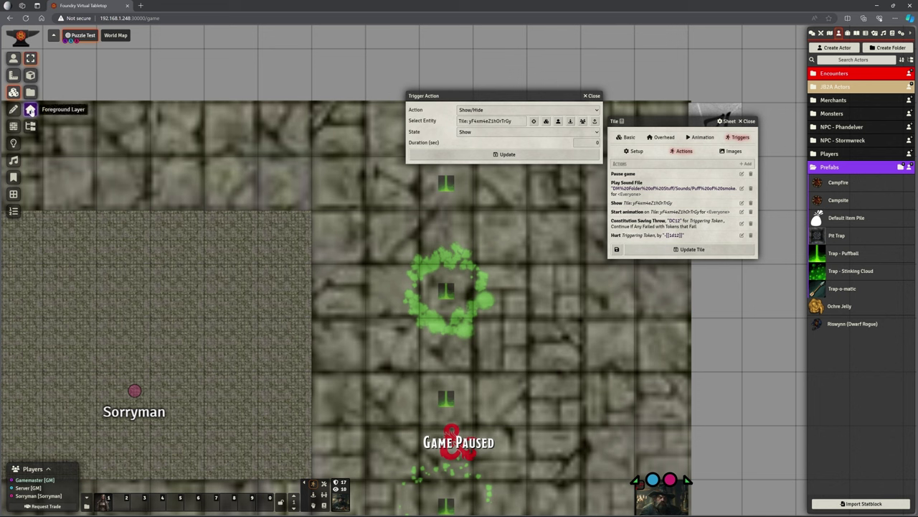
left_click(30, 109)
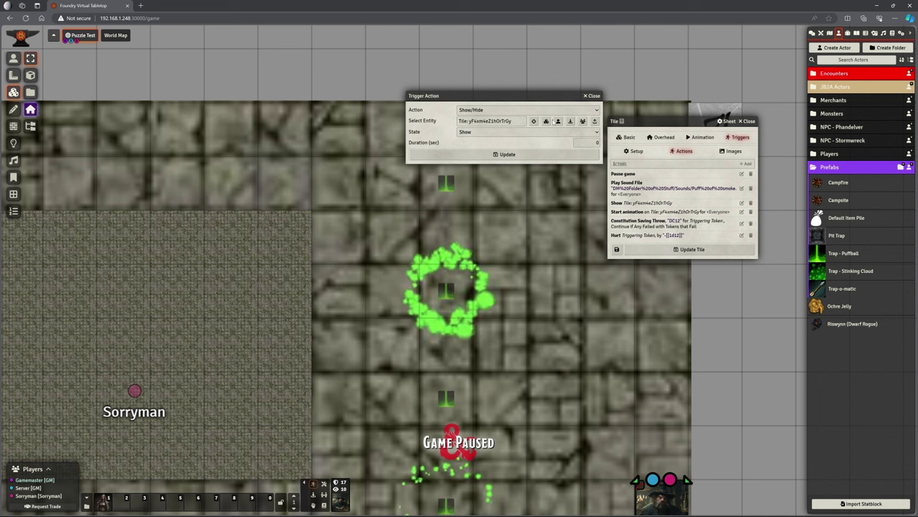
left_click(534, 122)
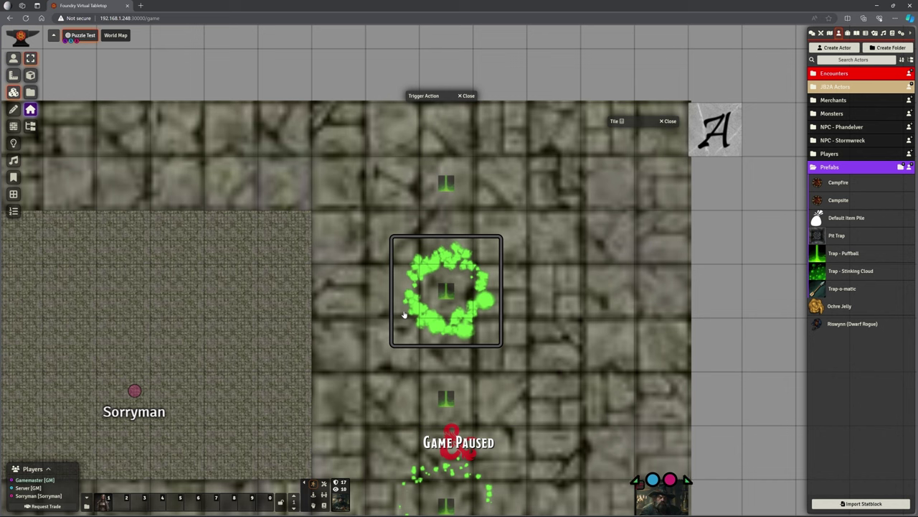
left_click(404, 314)
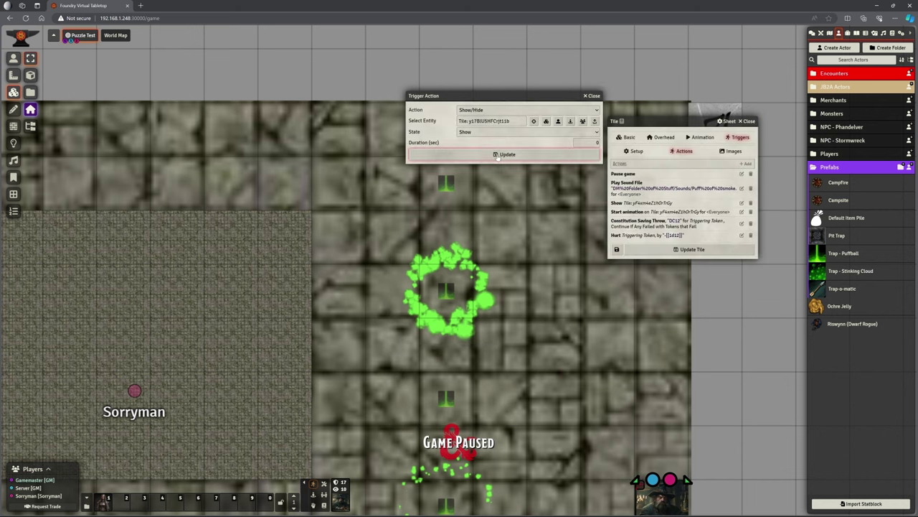
left_click(505, 154)
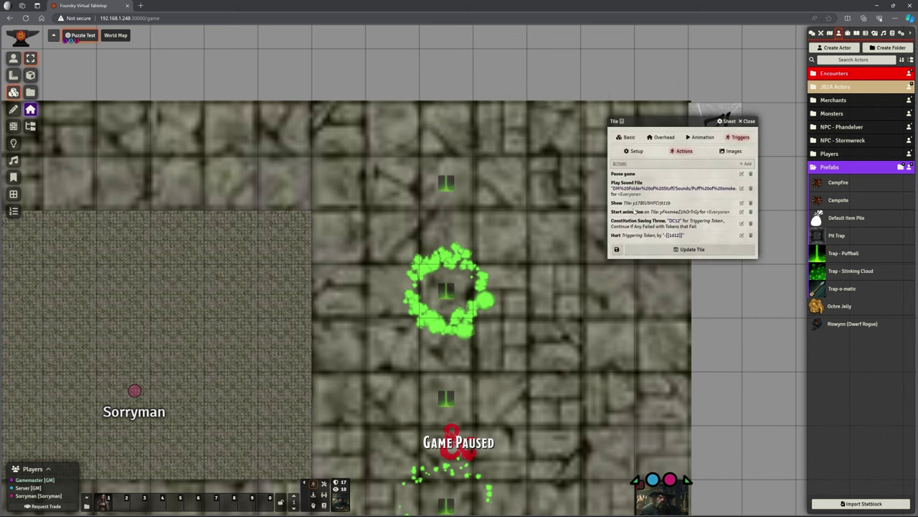
- Retarget the Start animation action to the same spore-ring tile and save the tile's triggers
left_click(742, 211)
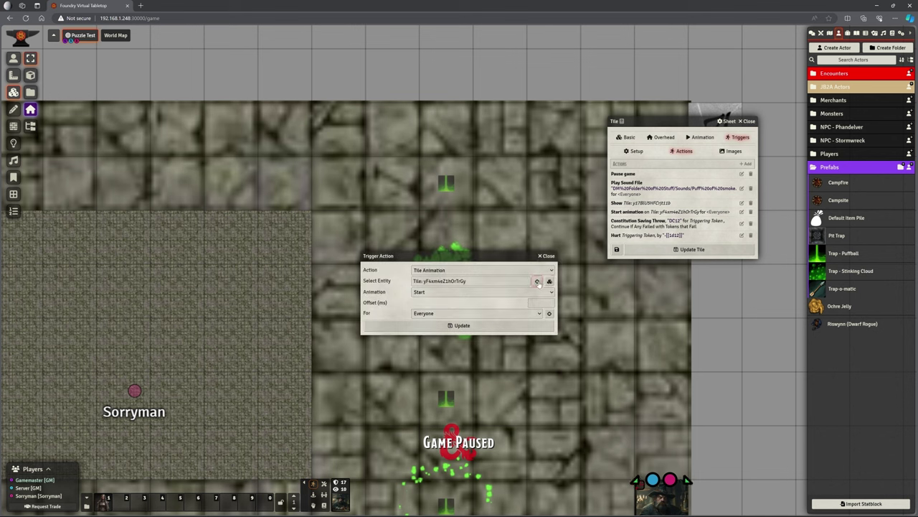
left_click(537, 282)
left_click(397, 302)
left_click(462, 325)
left_click(672, 250)
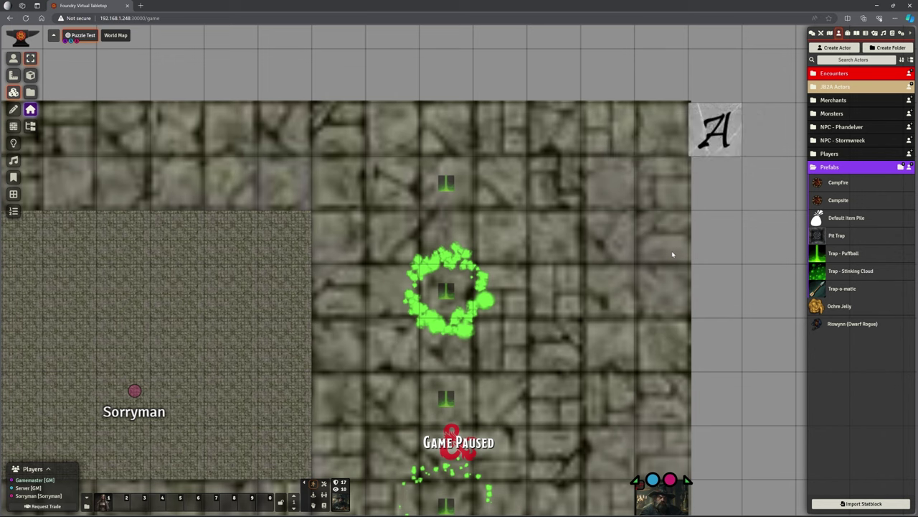
- Scroll the lower trap tiles into view and select the lower trap tile
left_click(457, 198)
left_click(558, 369)
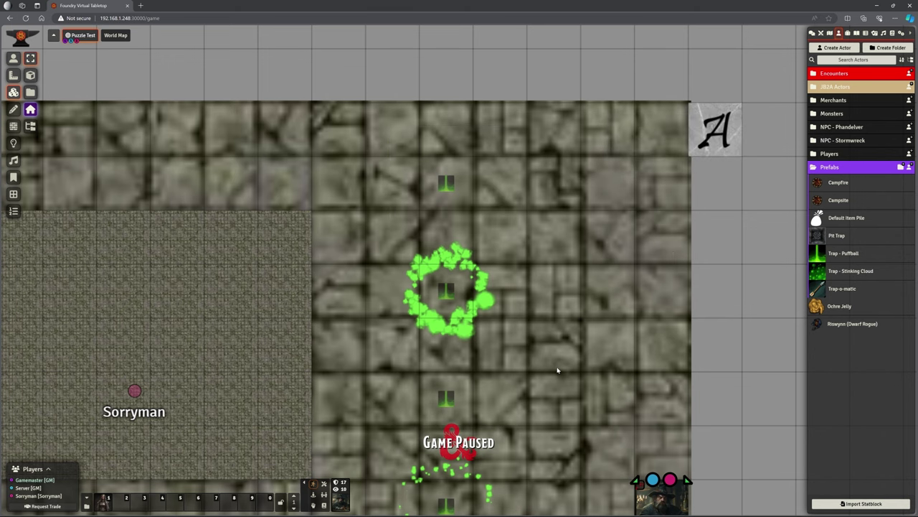
left_click_drag(558, 368, 544, 293)
left_click(461, 285)
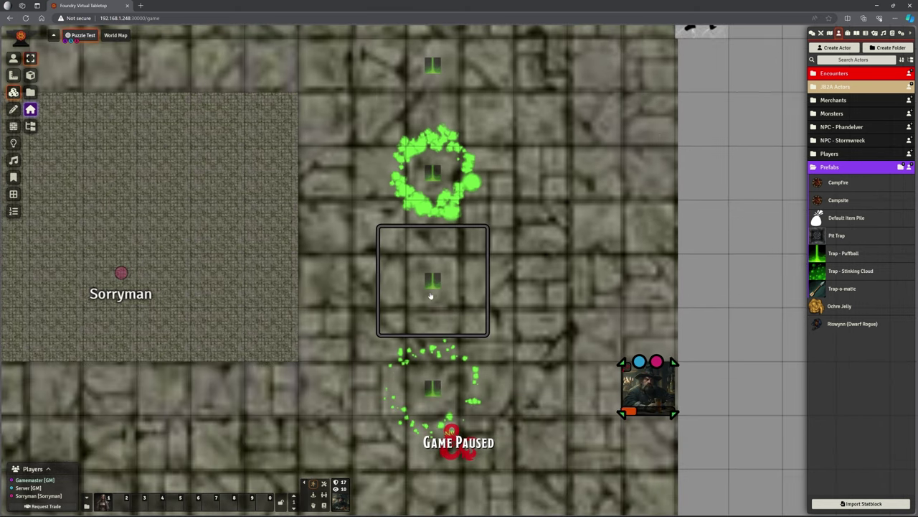
- Point the lower trap tile's Show action at the scattered spore tile y5RJ95Nb2Y6Uv5WI
key("Escape")
double_click(408, 296)
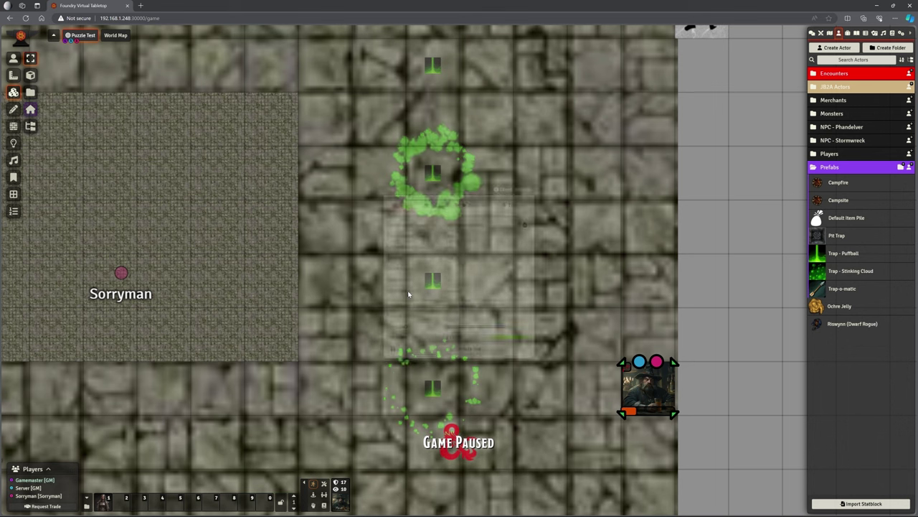
left_click_drag(455, 189, 659, 65)
left_click(719, 81)
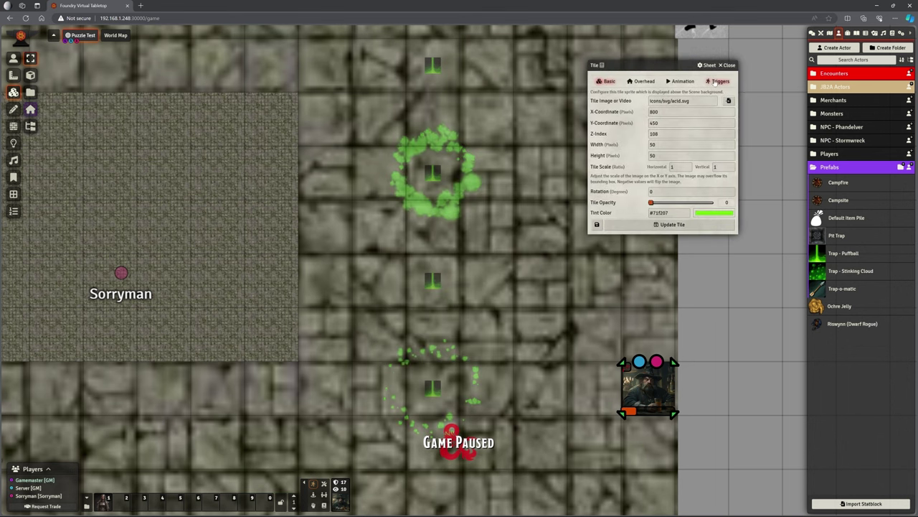
left_click(662, 95)
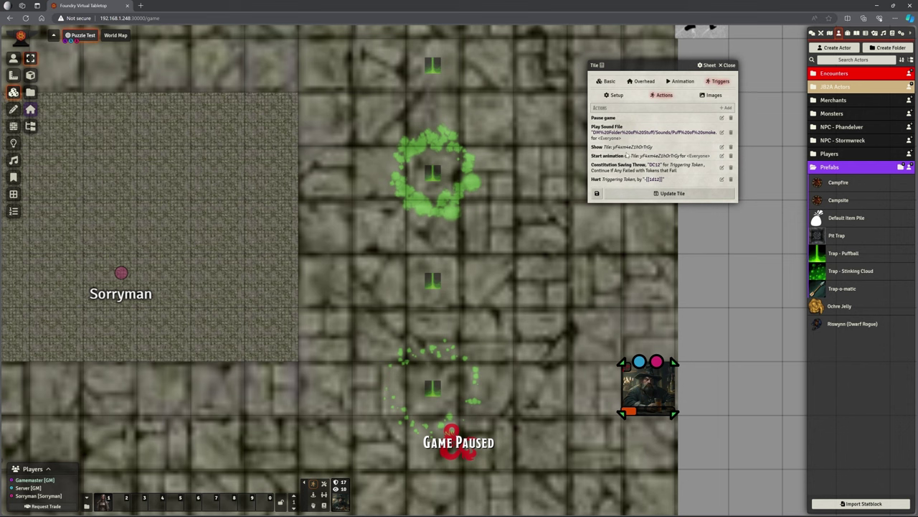
left_click(721, 147)
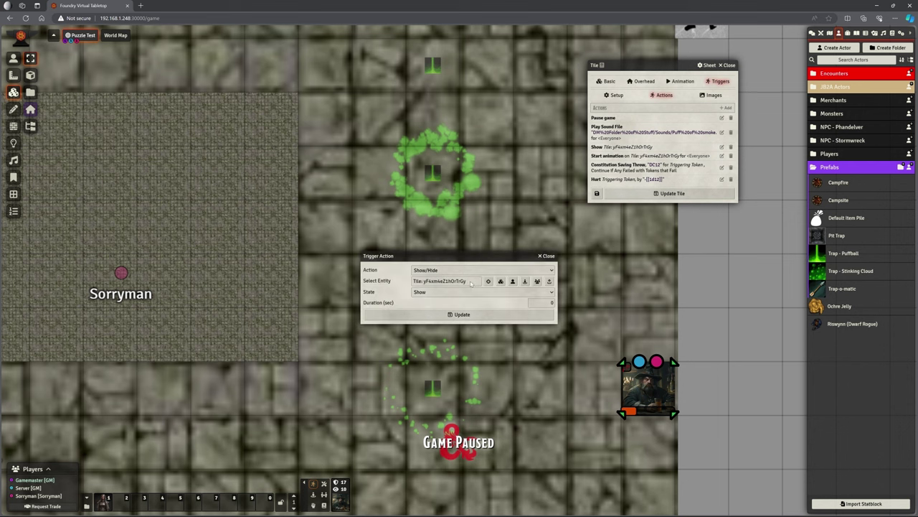
left_click(487, 281)
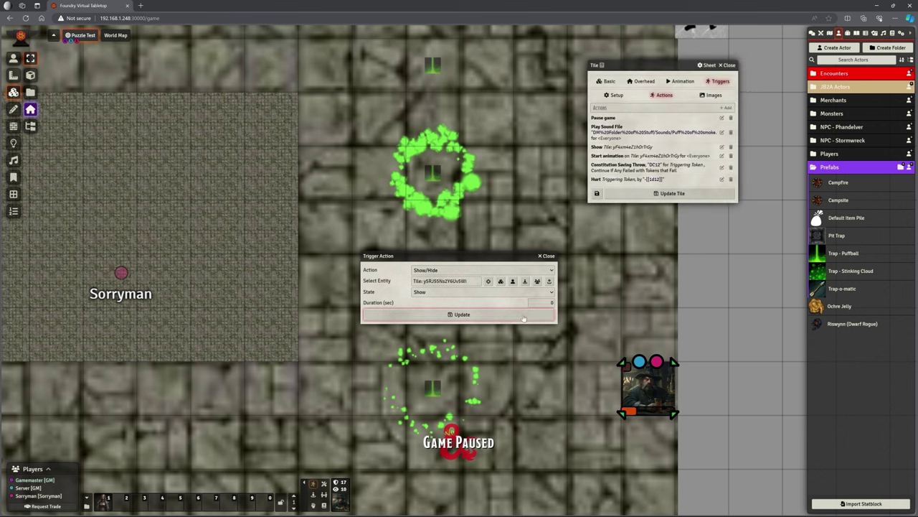
left_click(459, 315)
- Point its Start animation action at the same spore tile and save the tile's triggers
left_click(722, 156)
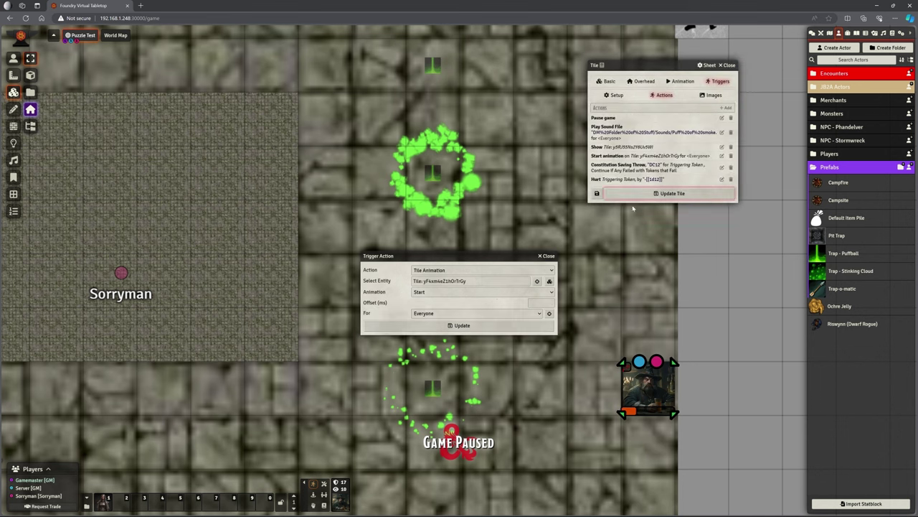
left_click(537, 282)
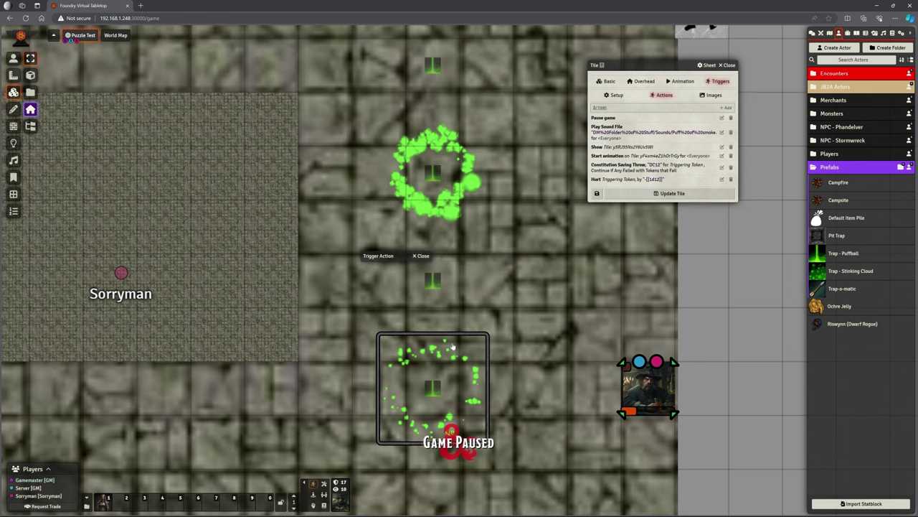
left_click(393, 292)
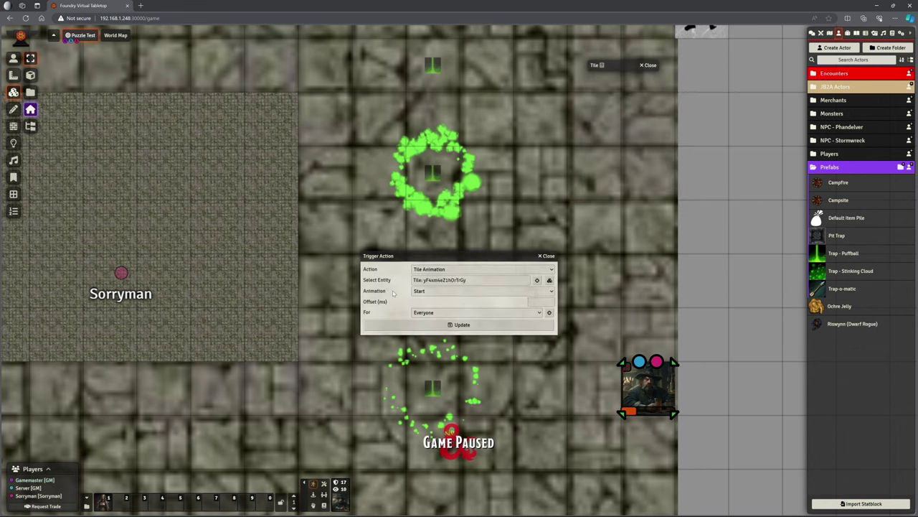
left_click(460, 325)
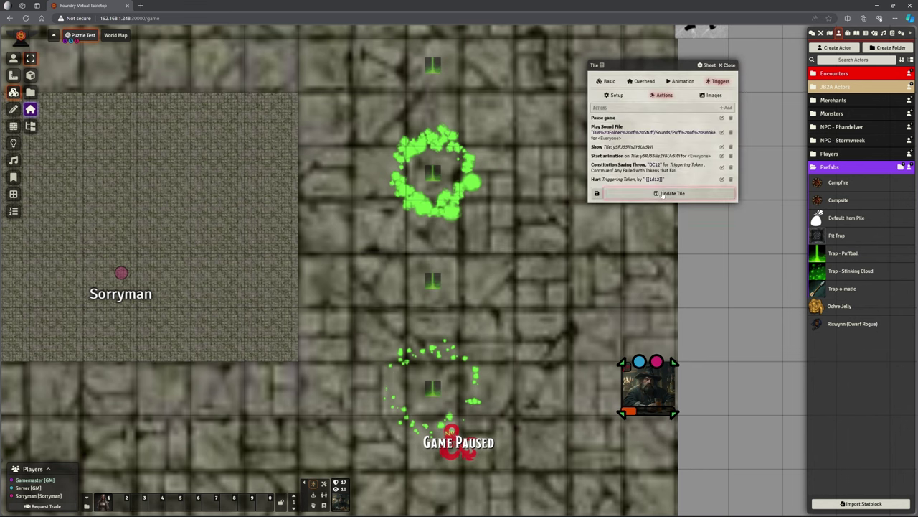
left_click(661, 193)
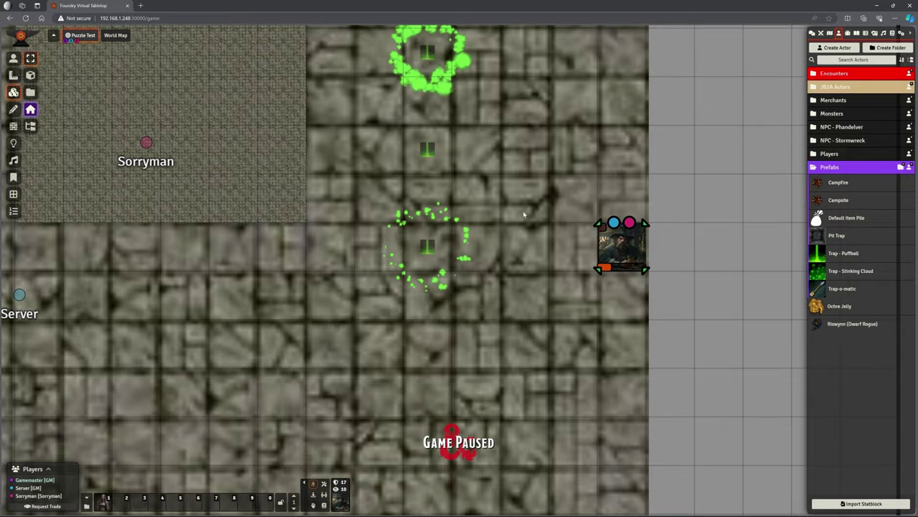
- Point the next trap tile's Show action at spore tile 0H5C1wrKdb5UN7n8
double_click(416, 272)
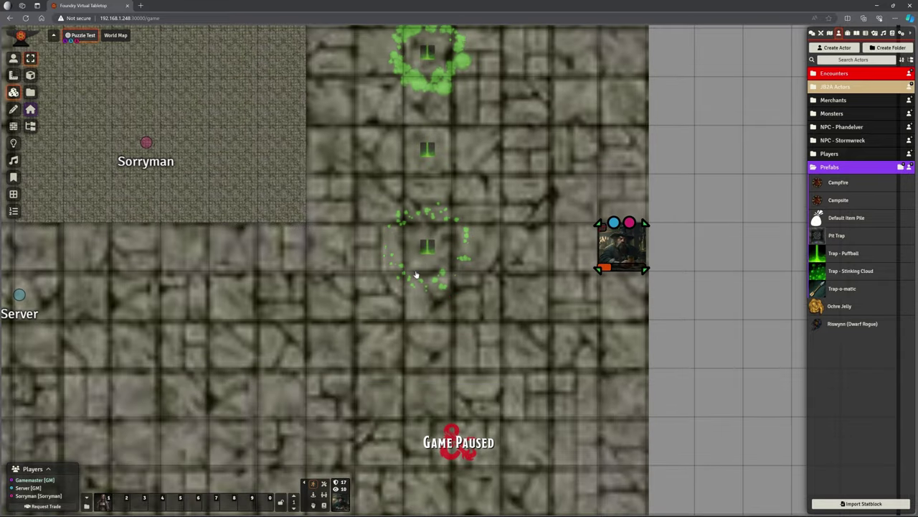
left_click_drag(457, 187, 628, 72)
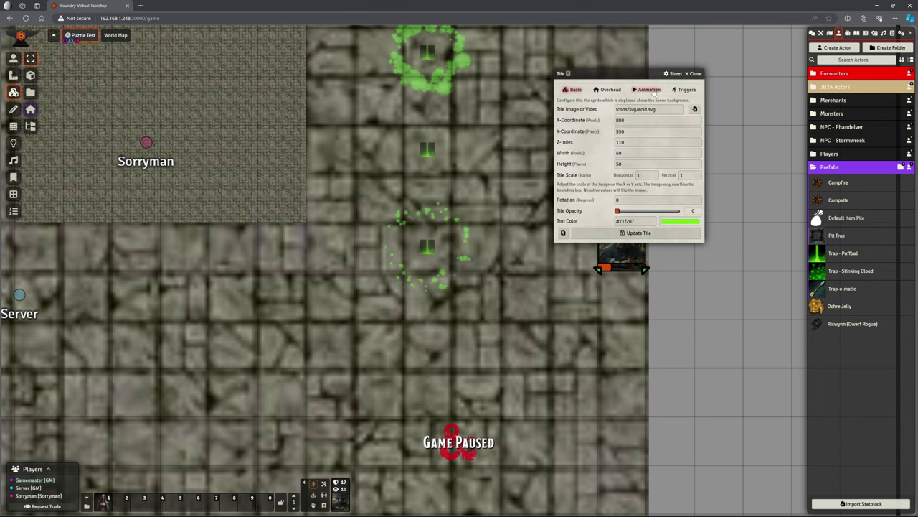
left_click(686, 89)
left_click(629, 104)
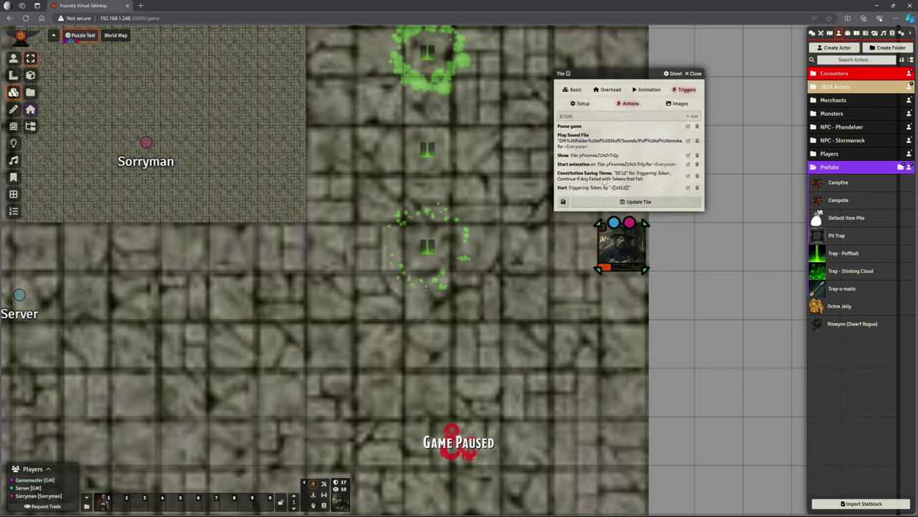
left_click(687, 155)
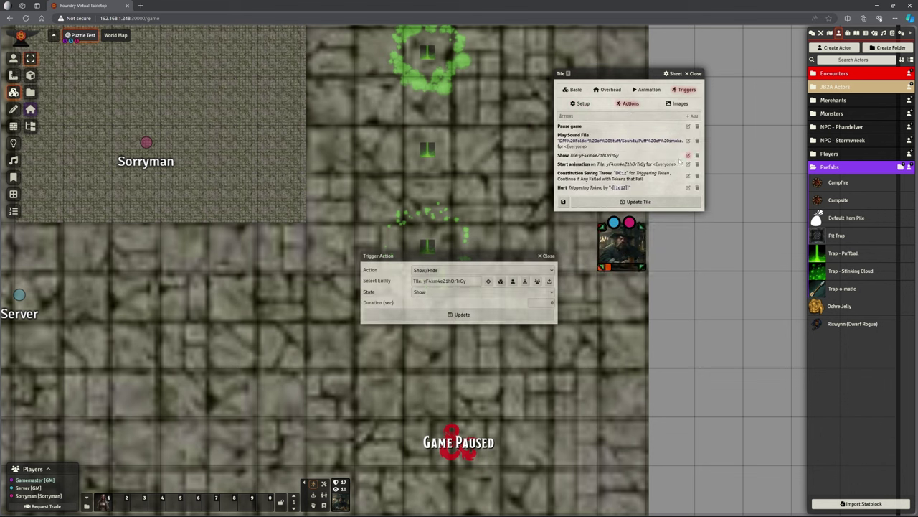
left_click(488, 282)
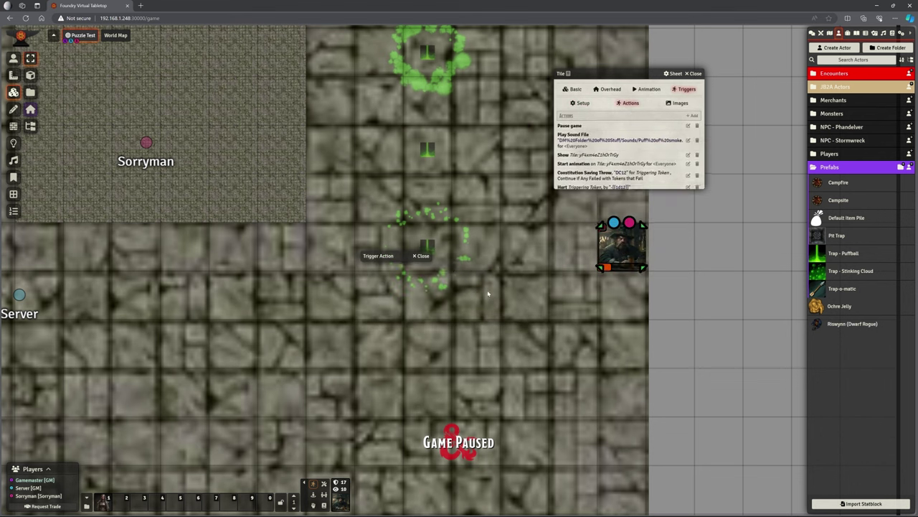
left_click(423, 246)
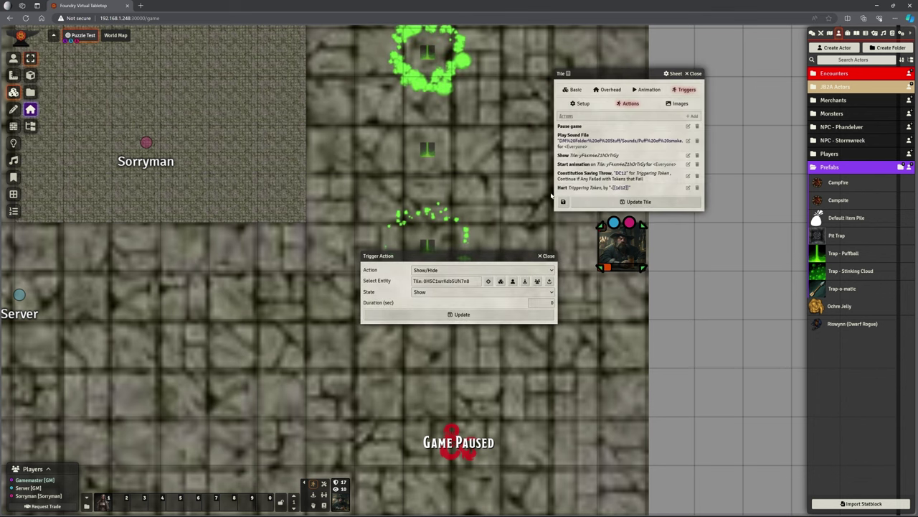
left_click(468, 316)
- Point its Start animation action at the same spore tile and save the tile
left_click(687, 165)
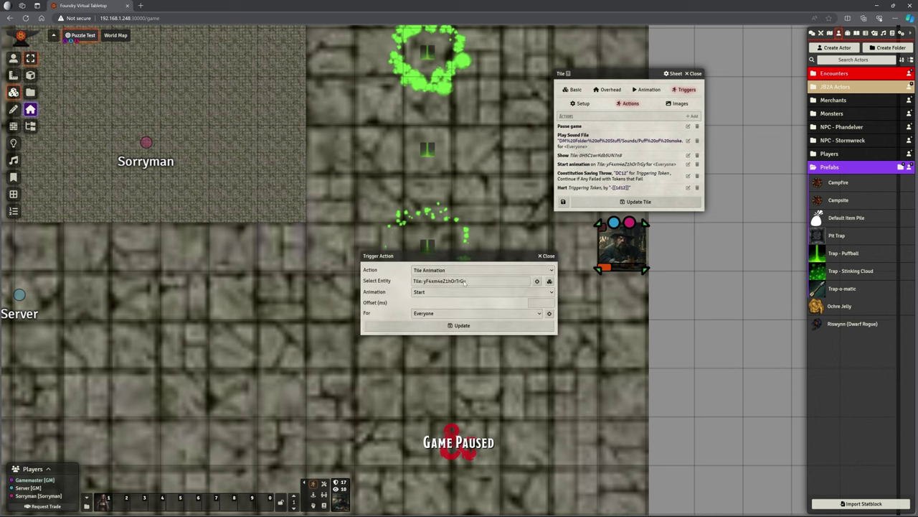
left_click(538, 282)
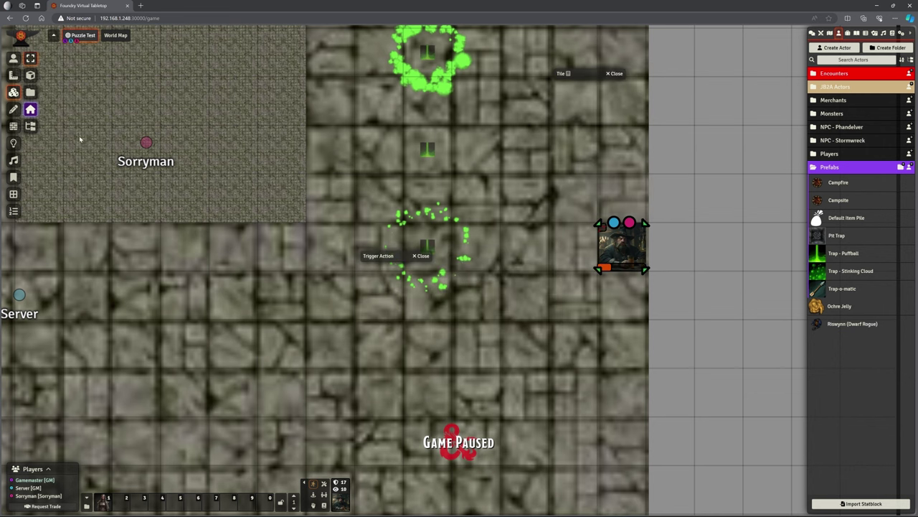
left_click(389, 241)
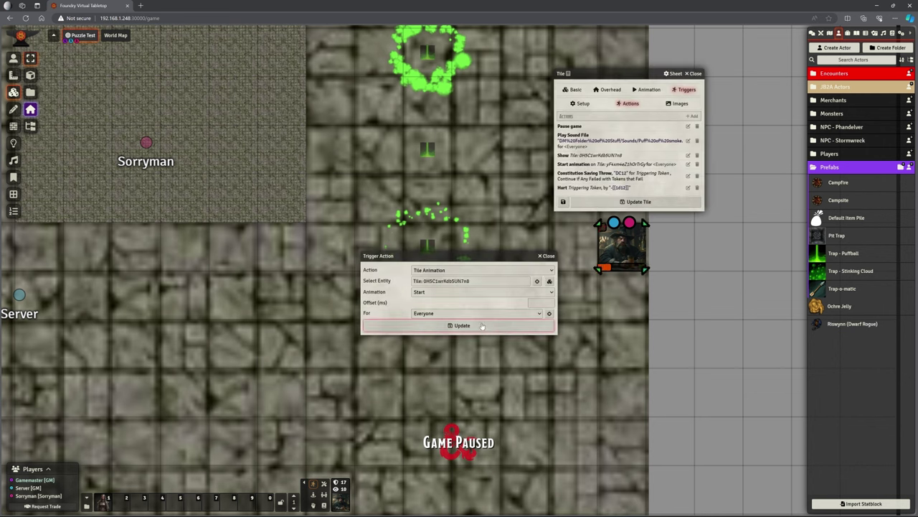
left_click(484, 326)
left_click(632, 201)
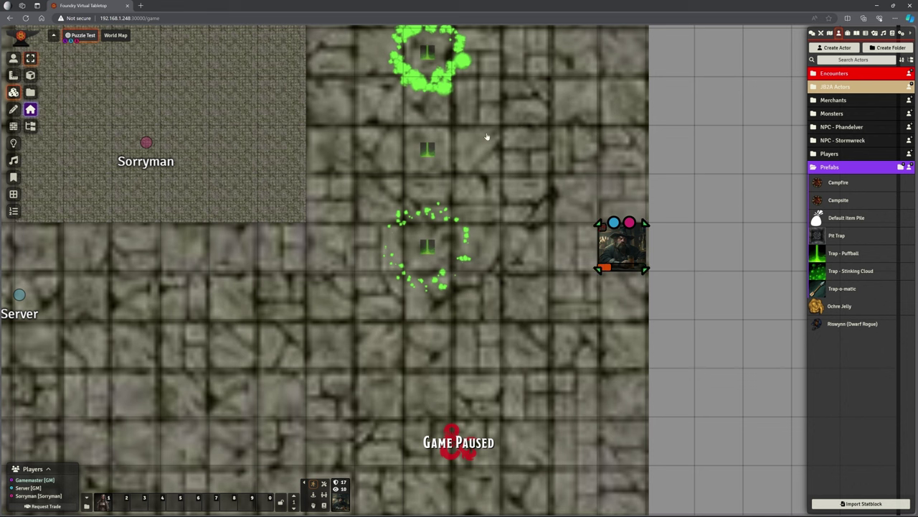
left_click(13, 58)
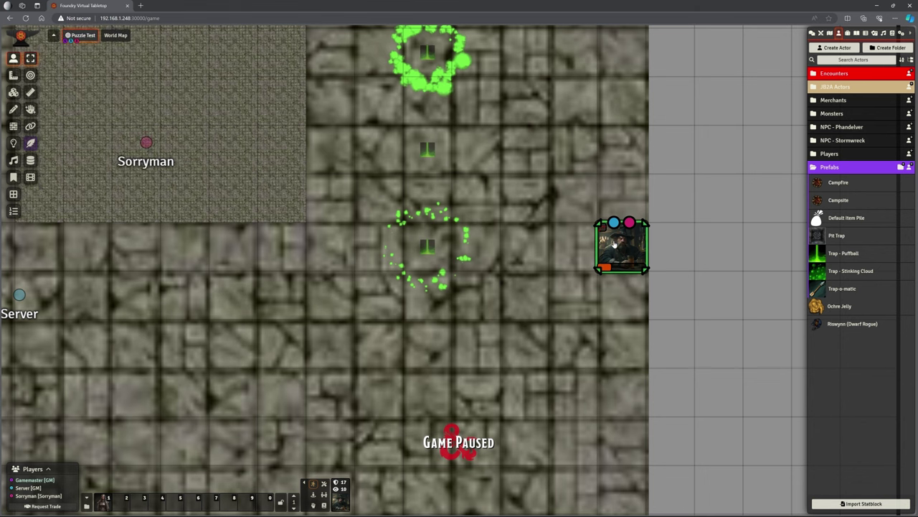
- Set the barbarian's current hit points from 11 to 38 on the character sheet
left_click(614, 244)
double_click(615, 248)
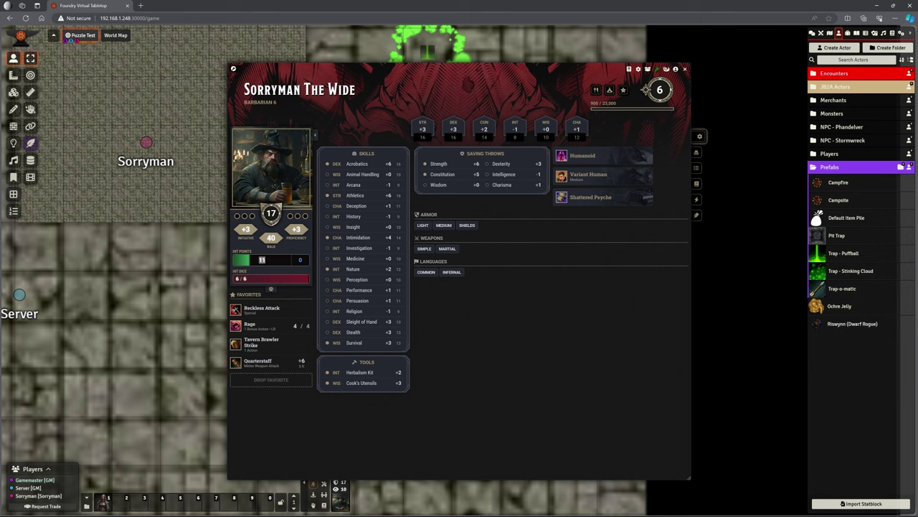
left_click(263, 260)
type("38")
key("Return")
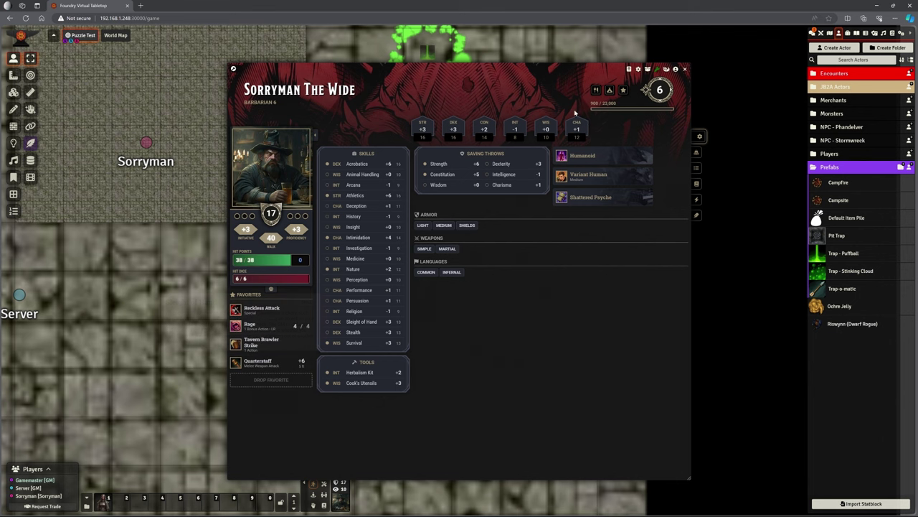
left_click(685, 70)
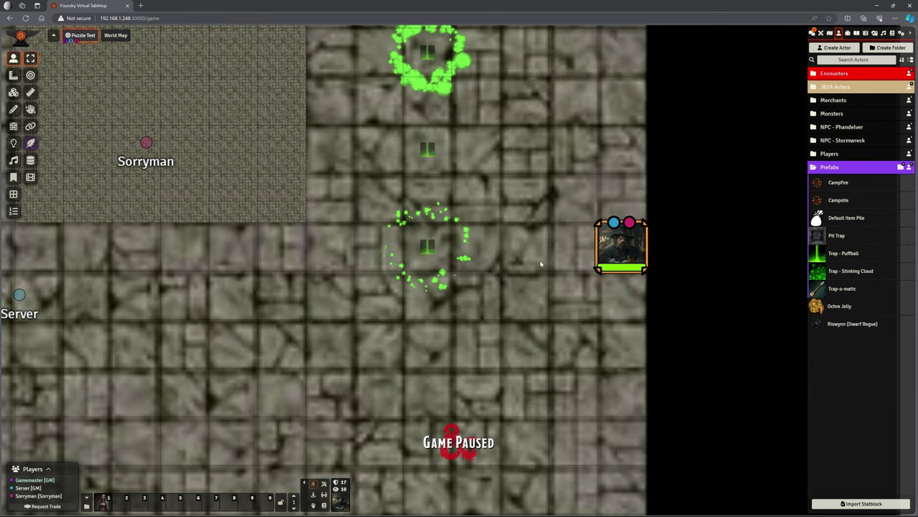
- Move the barbarian token left and onto the first trap marker in the column
key("Left")
key("Down")
key("Left")
key("Left")
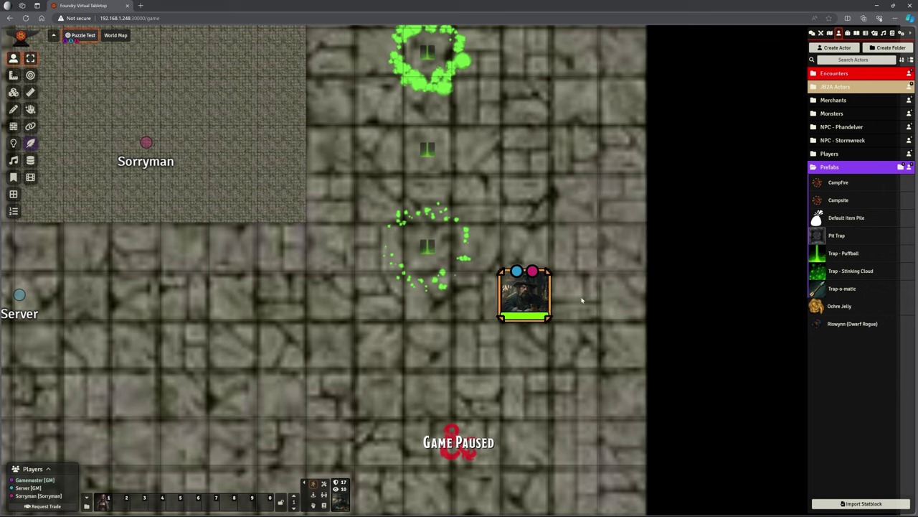
key("Left")
key("Down")
key("Up")
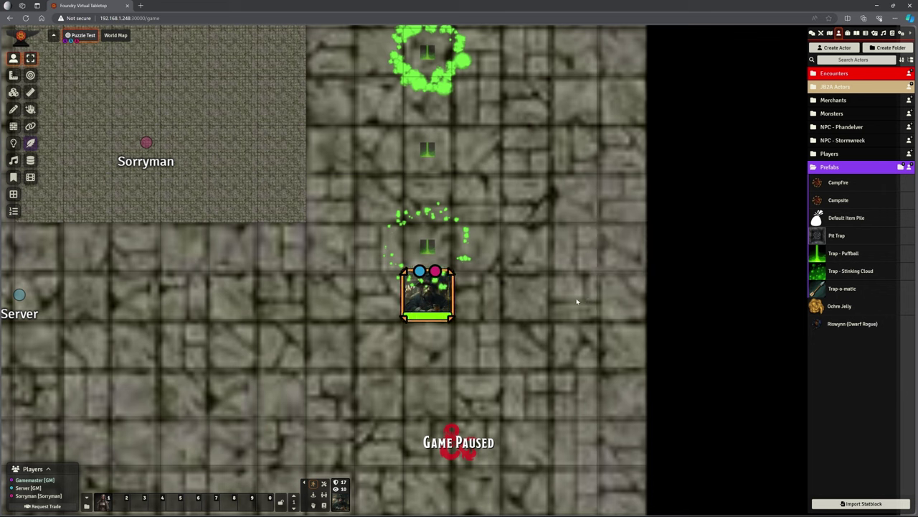
key("Up")
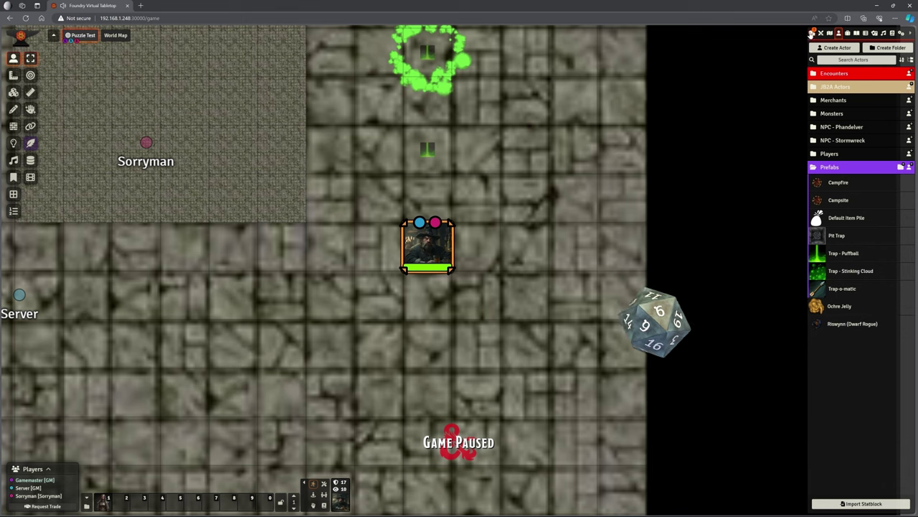
- Walk the token up across the remaining spore traps, triggering DC 12 and 15 Constitution saves
key("Up")
key("Up")
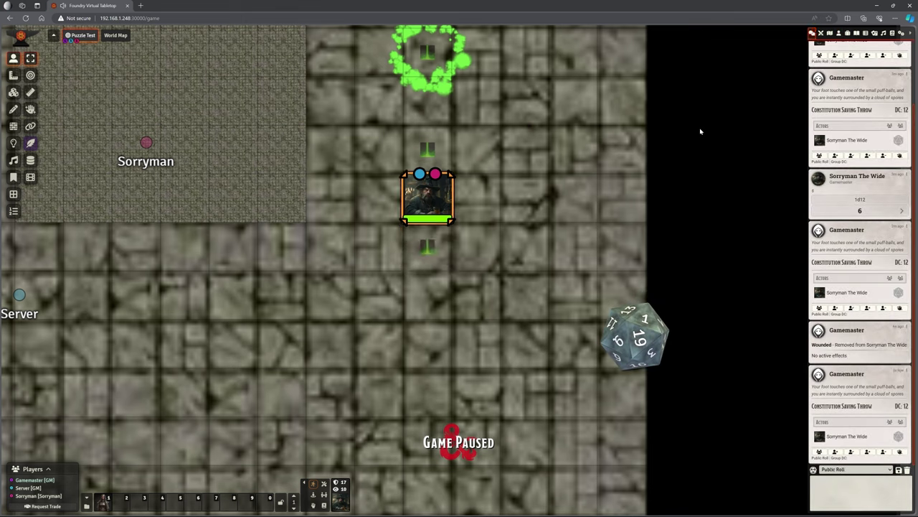
key("Up")
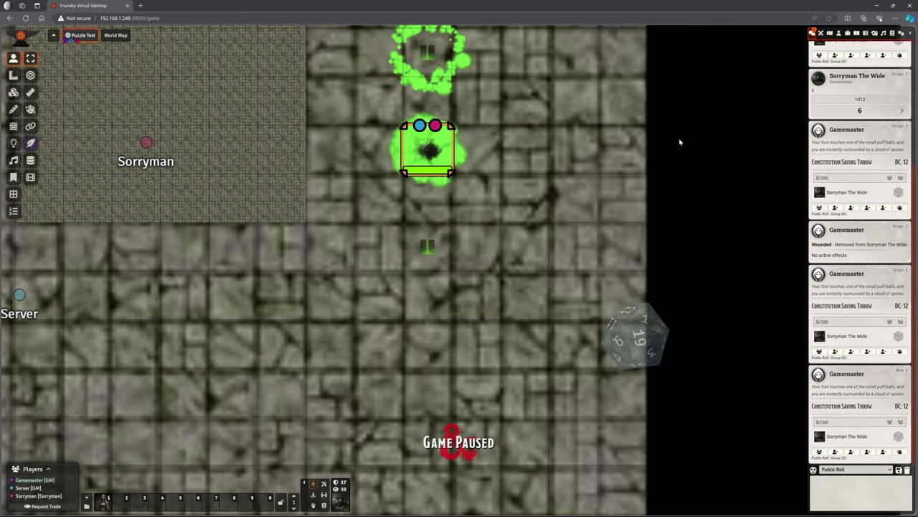
key("Down")
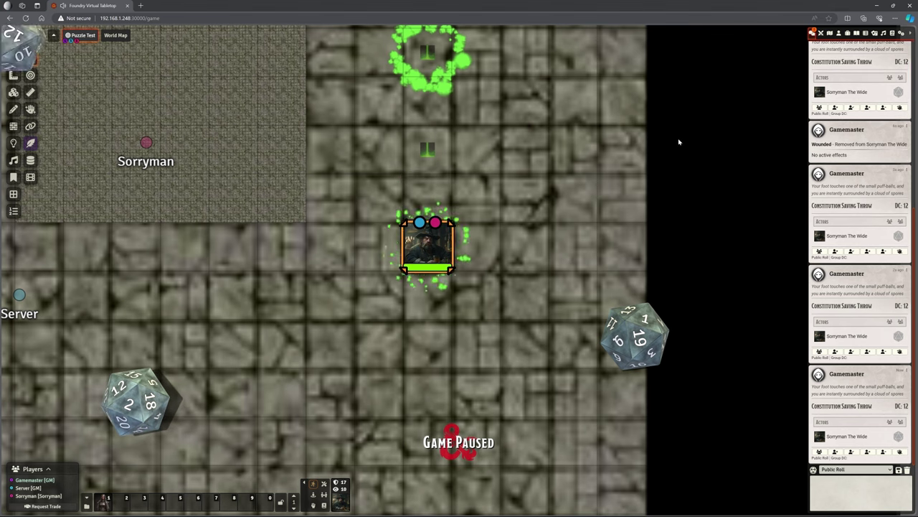
key("Up")
key("Up")
key("Up")
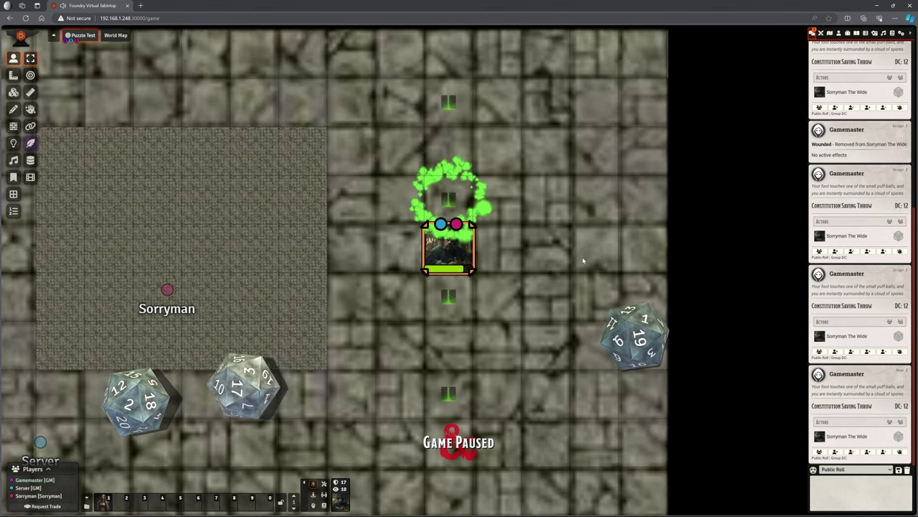
key("Up")
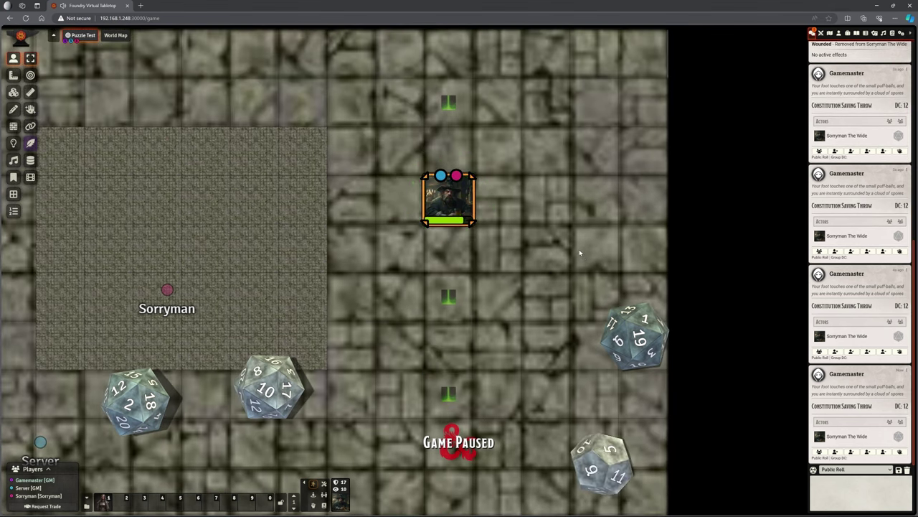
key("Up")
key("Up")
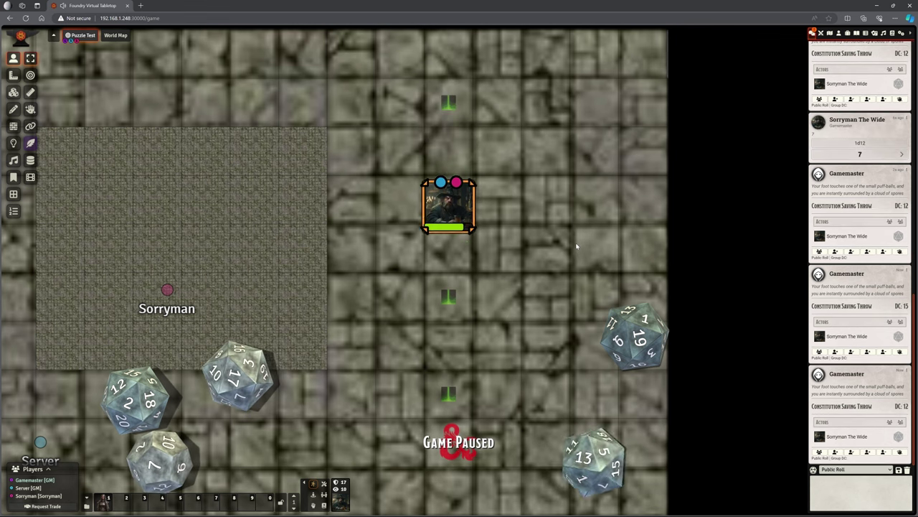
key("Up")
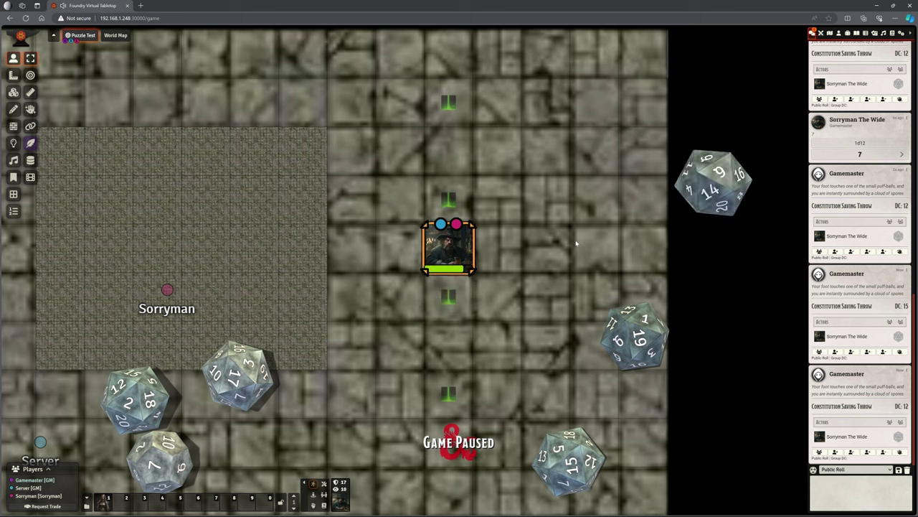
key("Left")
key("Up")
key("Up")
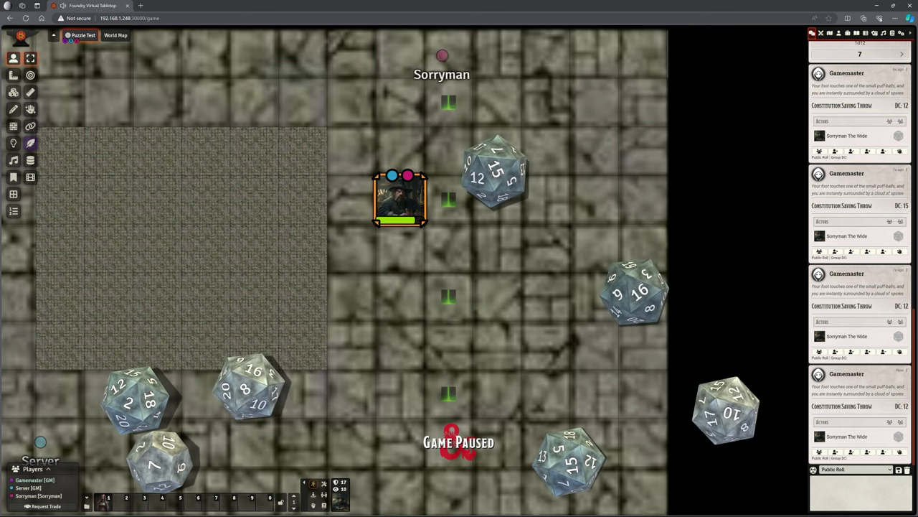
- In the player's window, close the duplicate and step the token two squares down onto a Puffball trap
key("alt+Tab")
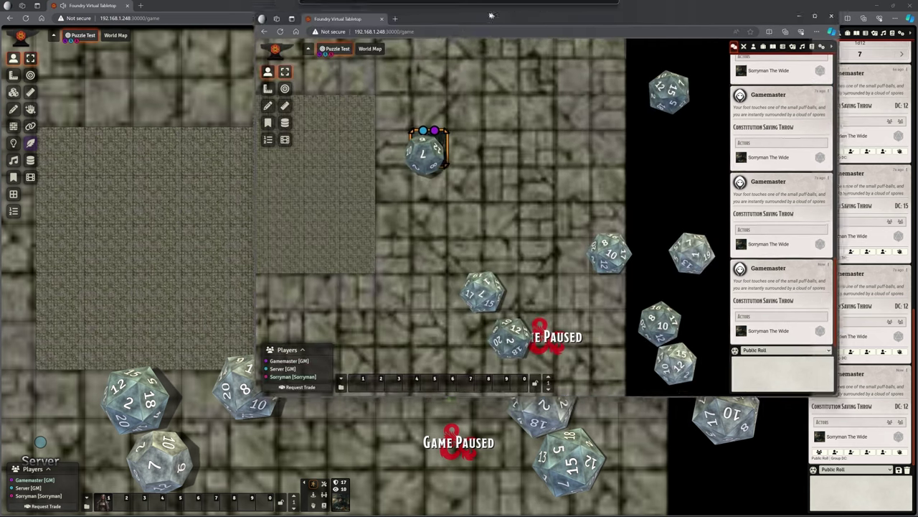
left_click(699, 40)
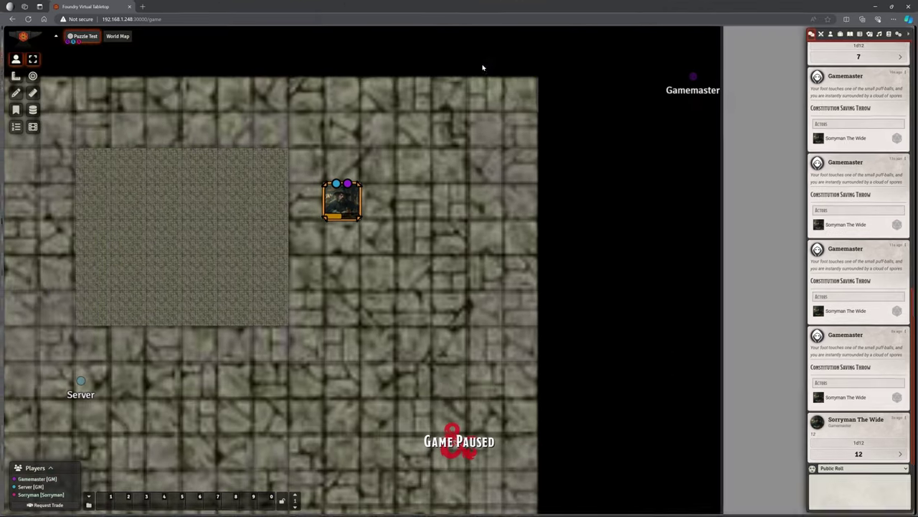
key("Right")
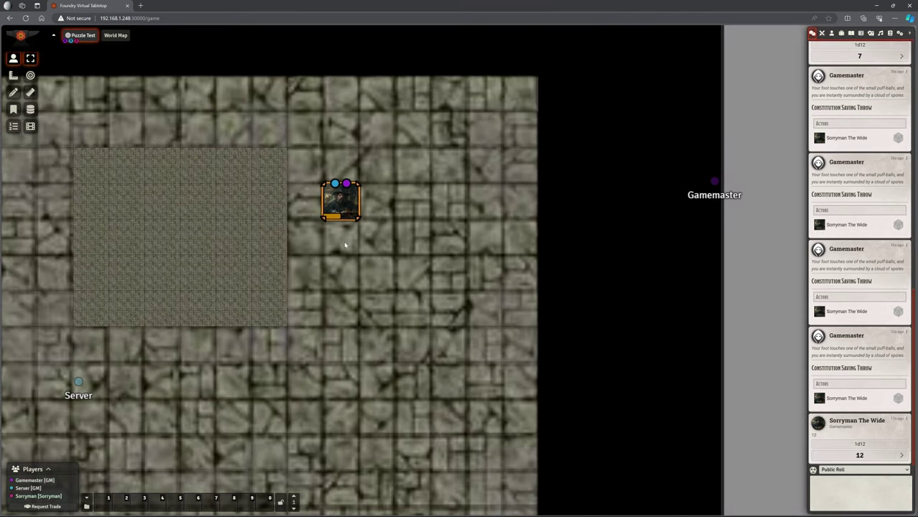
key("Down")
key("Down")
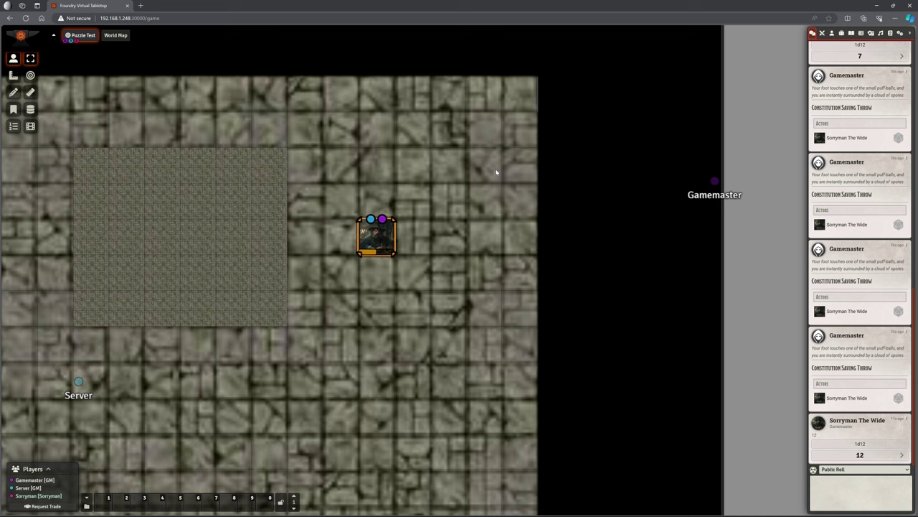
key("Down")
key("Down")
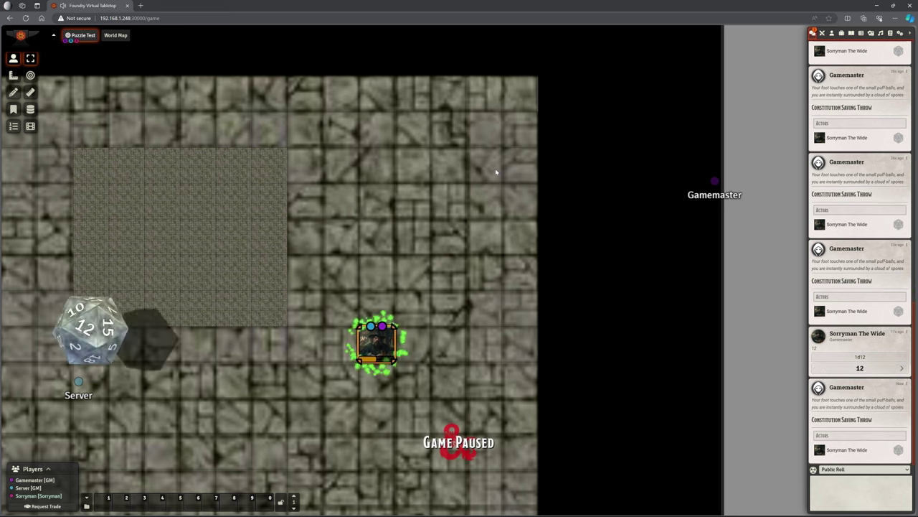